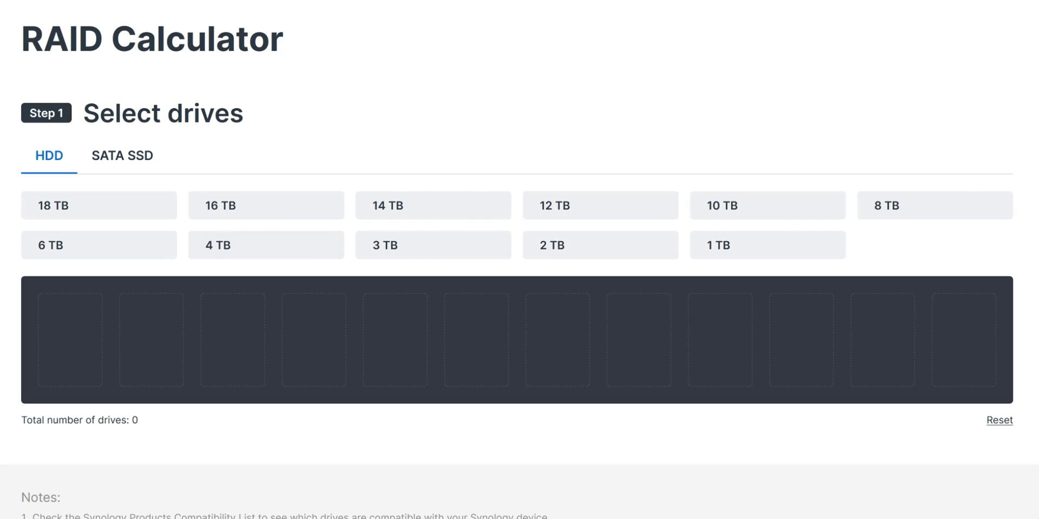
# Add four 4 TB hard drives to the RAID calculator and bring up the usage estimate
pyautogui.click(243, 245)
pyautogui.click(244, 245)
pyautogui.click(243, 245)
pyautogui.click(244, 245)
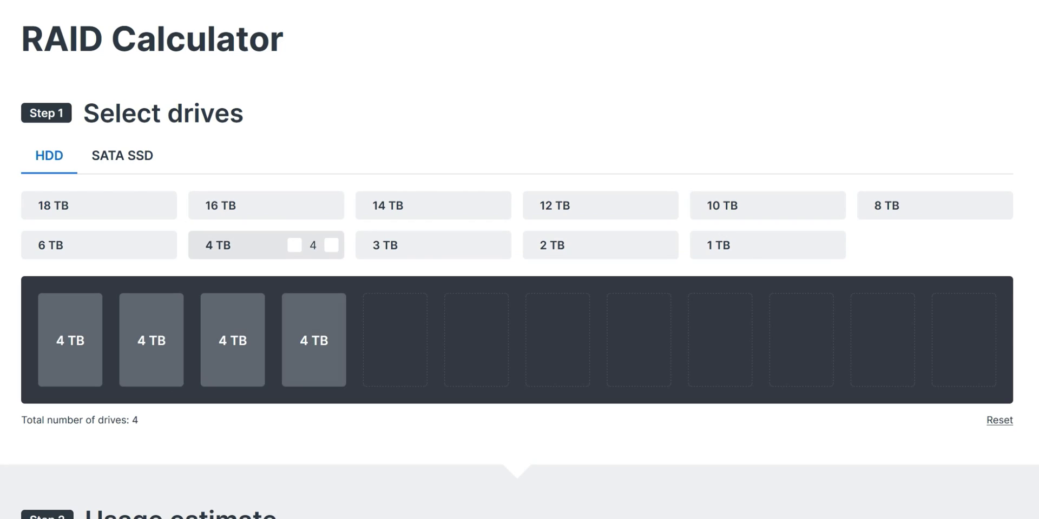
pyautogui.scroll(-5, 519, 260)
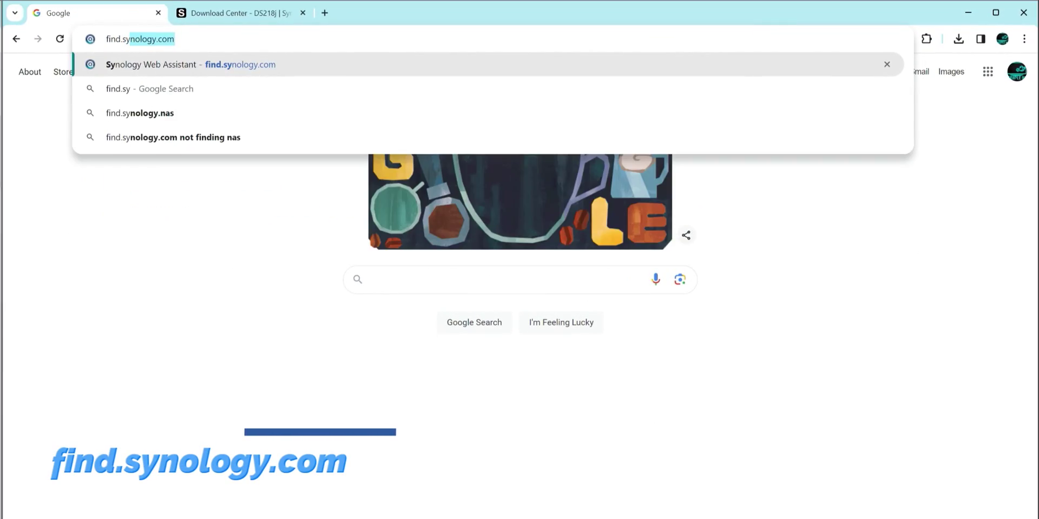
# Open find.synology.com, follow the download link for Synology Assistant and close the duplicate DS218j download page
pyautogui.write('logy.com')
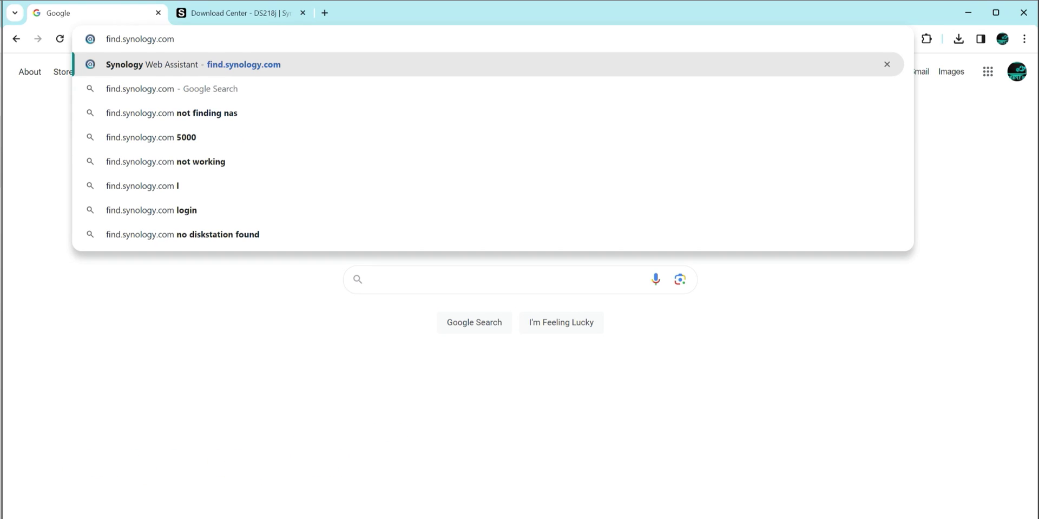
pyautogui.press('Return')
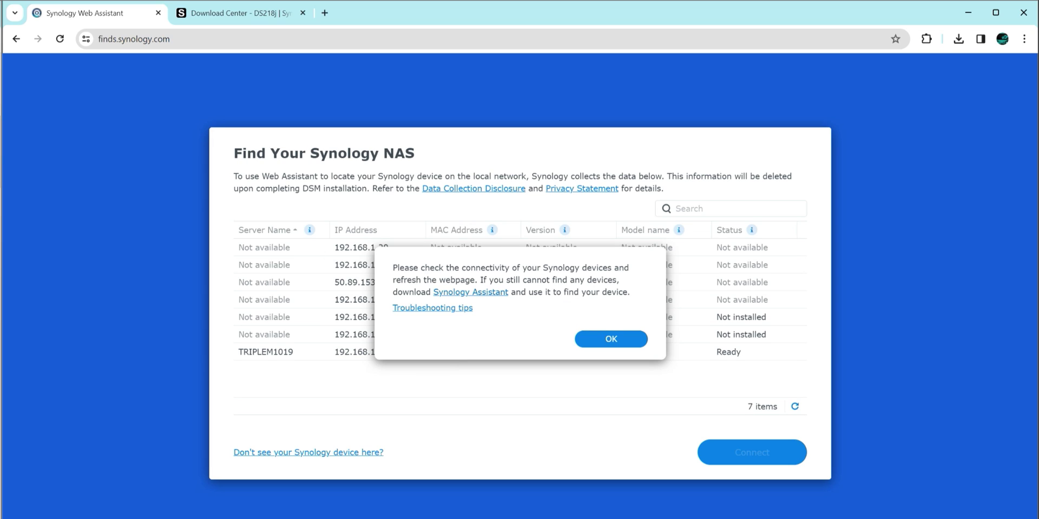
pyautogui.click(470, 293)
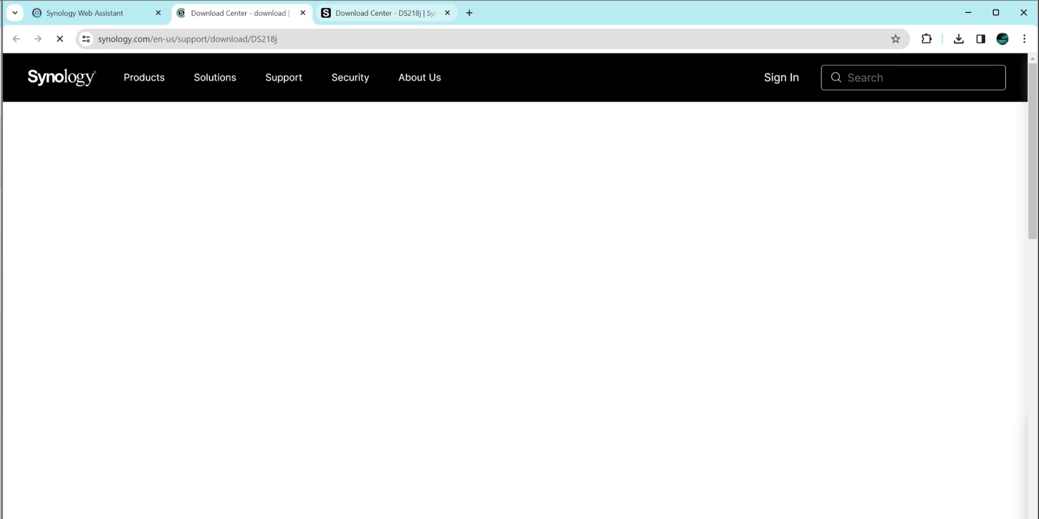
pyautogui.click(447, 13)
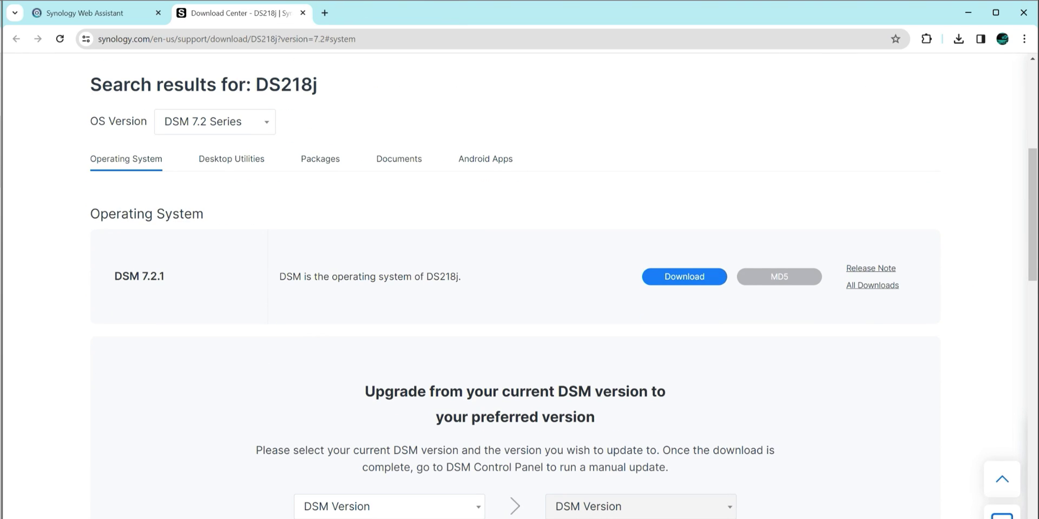
# Download the Windows (exe) version of the Synology Assistant desktop utility for DSM 7.2
pyautogui.scroll(-5, 684, 277)
pyautogui.scroll(5, 684, 277)
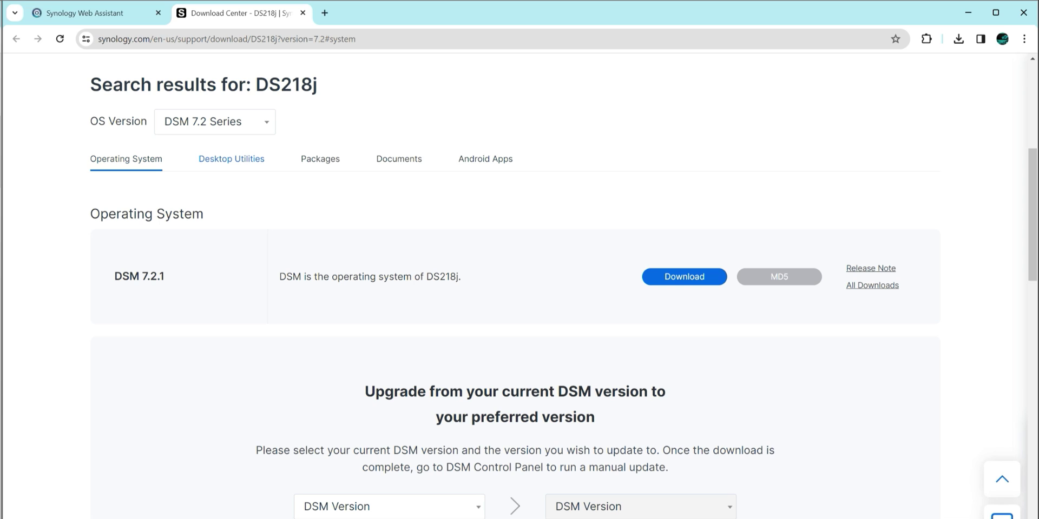
pyautogui.click(231, 159)
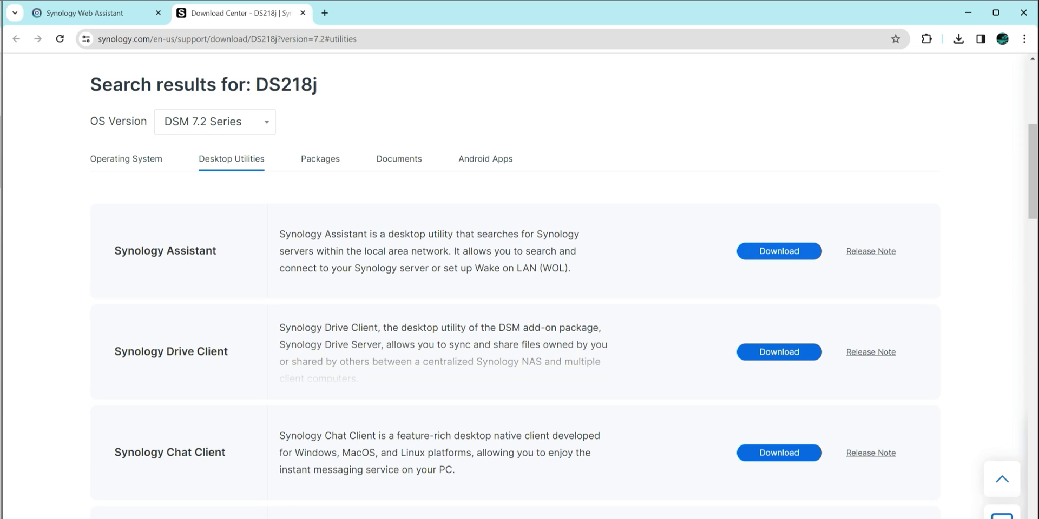
pyautogui.click(779, 251)
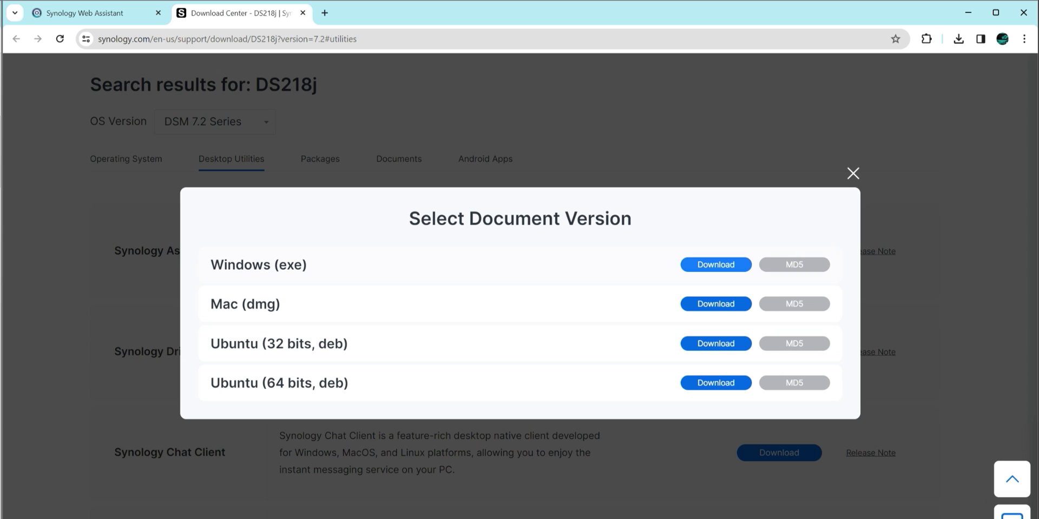
pyautogui.click(716, 265)
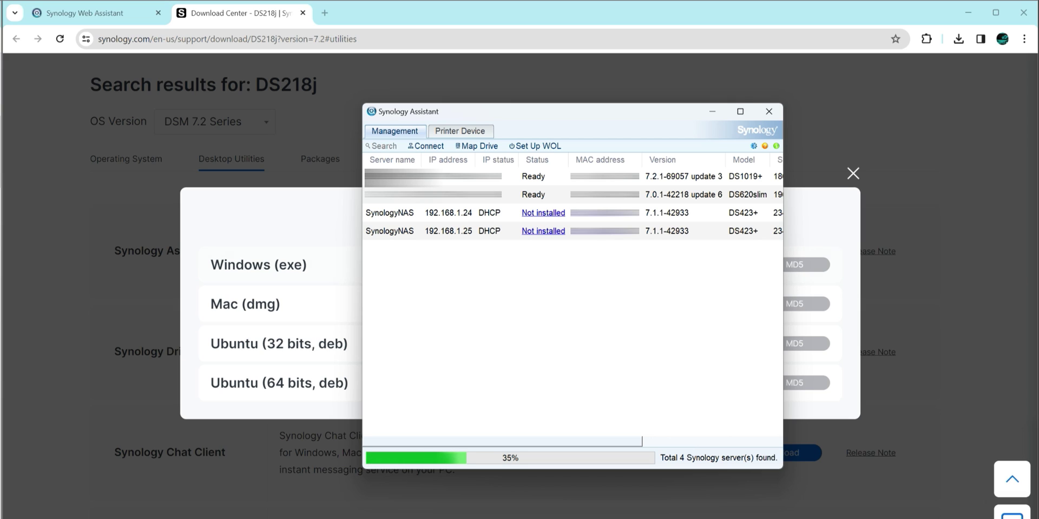
# In Synology Assistant, start setup of the first DS423+ that is not installed and accept the End User License Agreement
pyautogui.moveTo(783, 272); pyautogui.dragTo(897, 272)
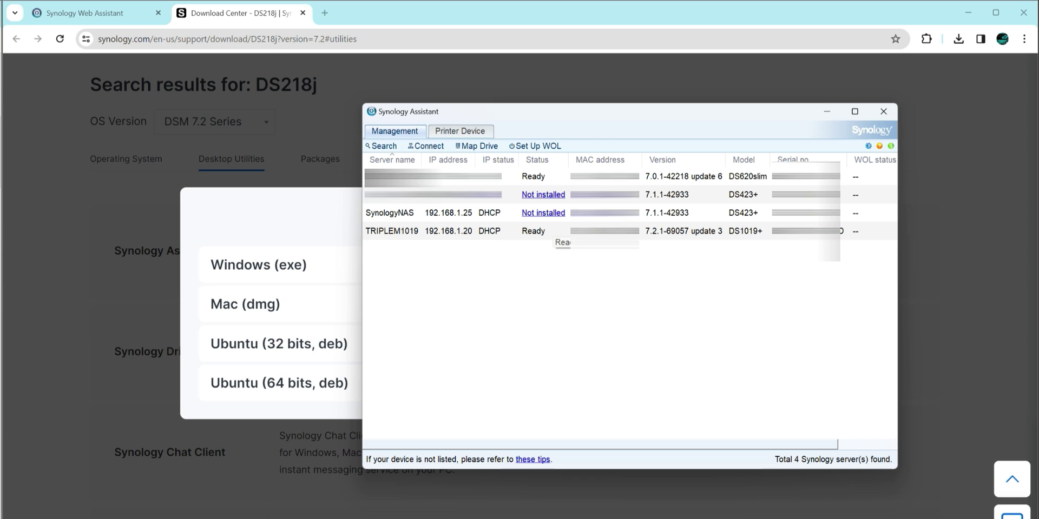
pyautogui.click(495, 194)
pyautogui.click(543, 194)
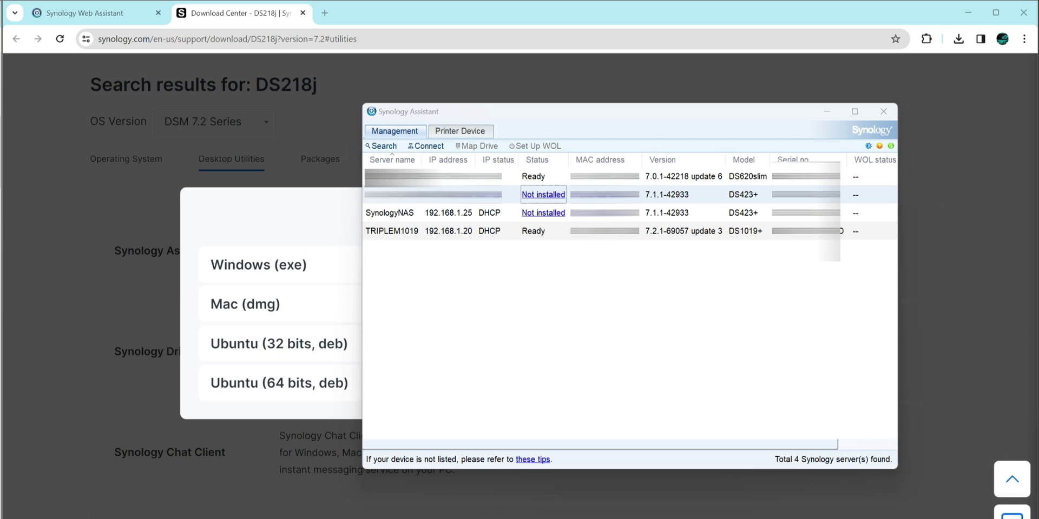
pyautogui.press('Return')
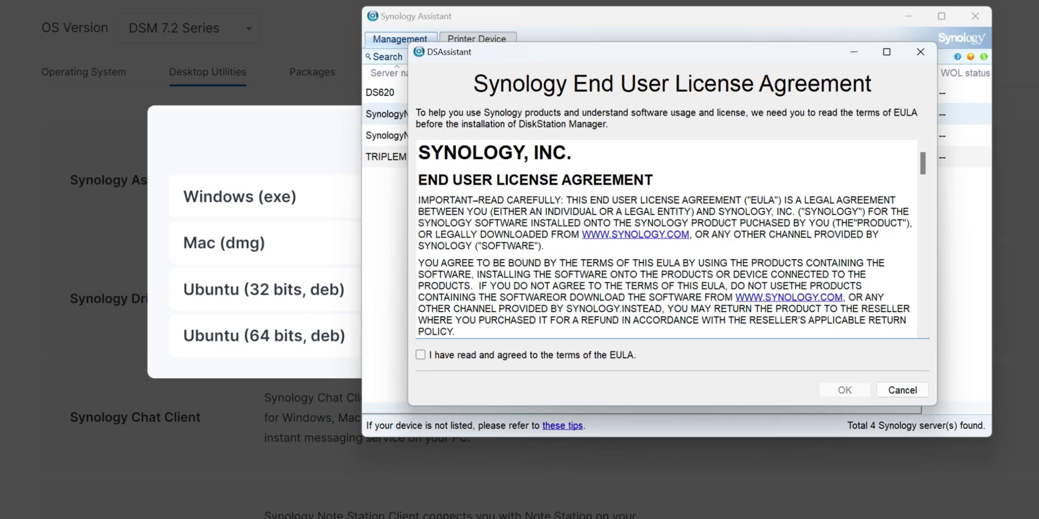
pyautogui.click(420, 355)
pyautogui.press('Return')
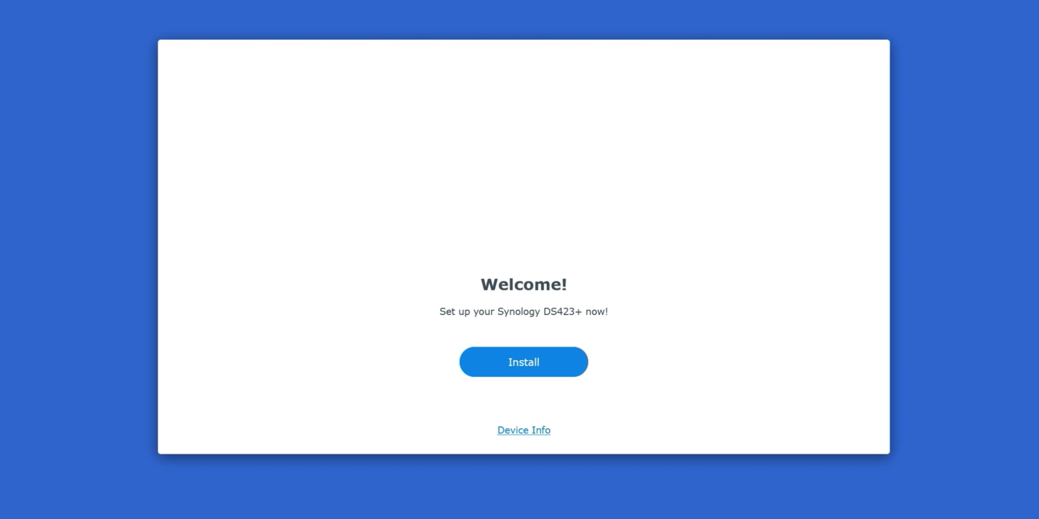
# Install the latest DSM 7.2.1-69057 automatically from the Synology website and agree to delete all data on the four drives
pyautogui.click(523, 362)
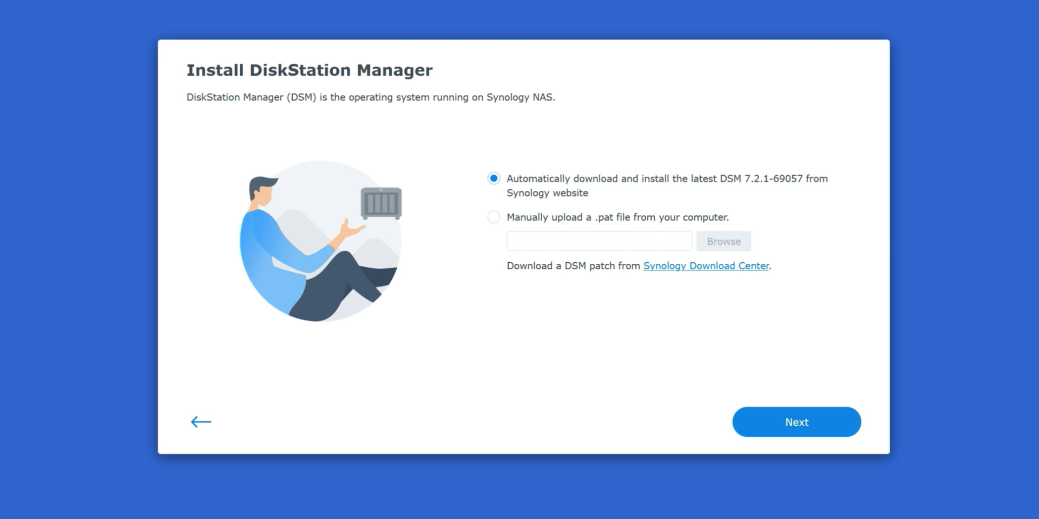
pyautogui.click(796, 422)
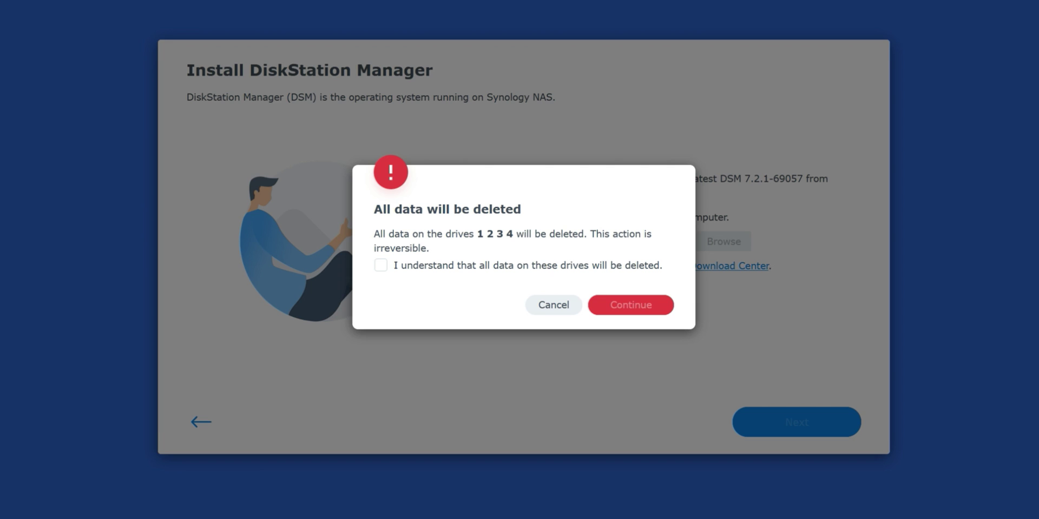
pyautogui.click(380, 265)
pyautogui.click(631, 305)
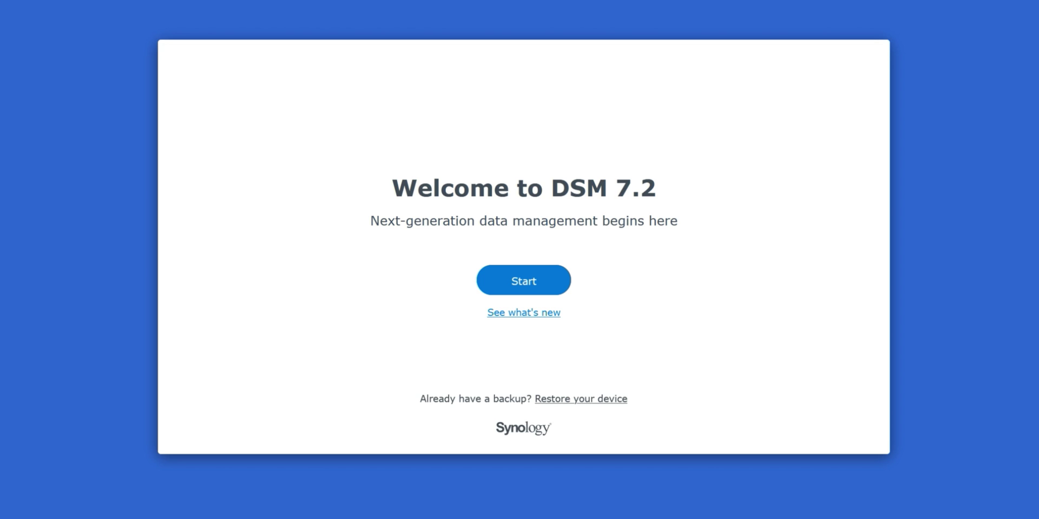
# Start the initial DSM setup, enter DT as the device name and accept automatic installation of important updates only
pyautogui.click(524, 281)
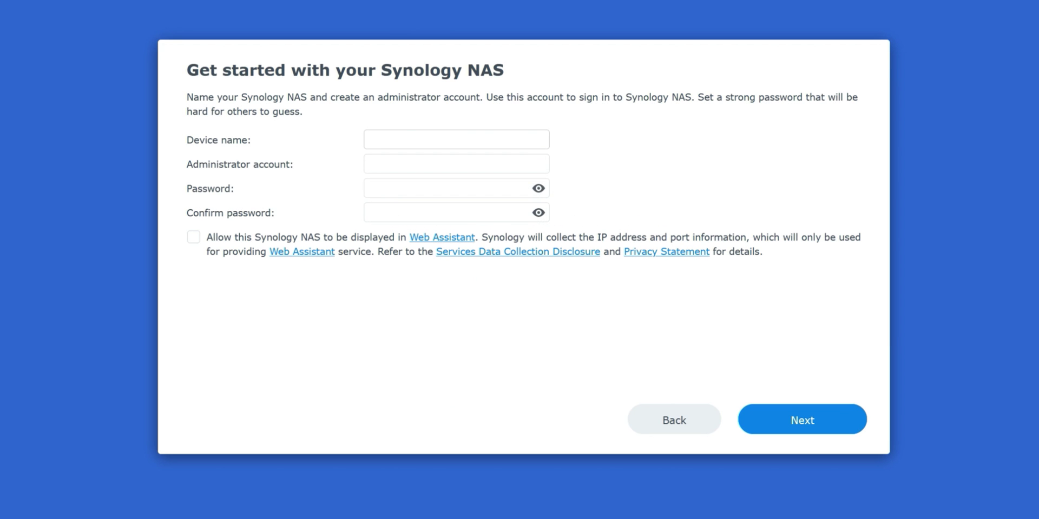
pyautogui.click(372, 139)
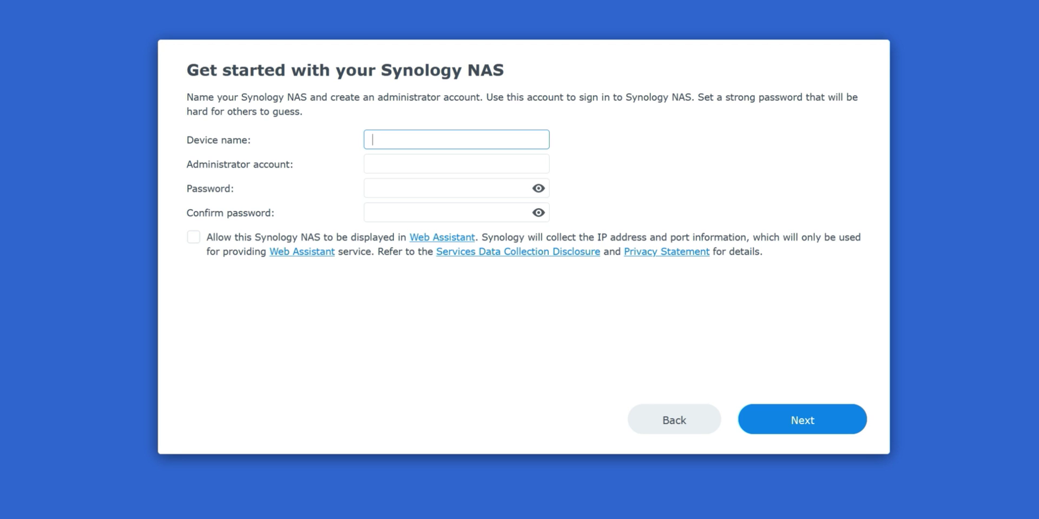
pyautogui.write('DT')
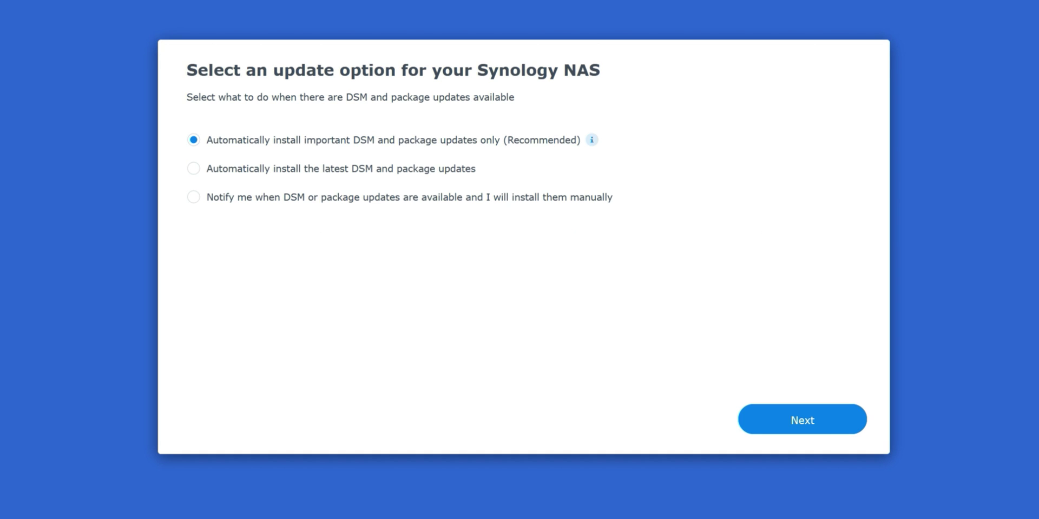
pyautogui.click(802, 420)
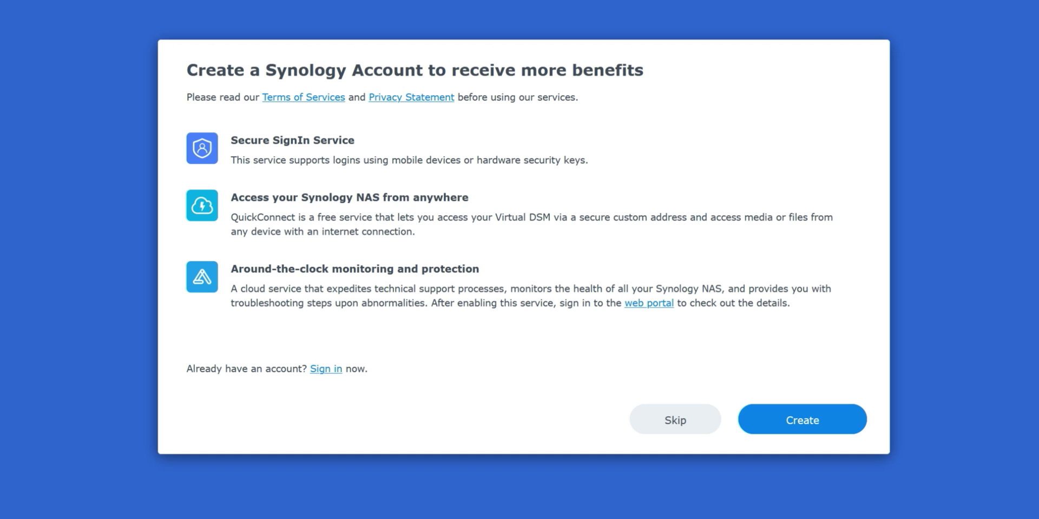
# Sign in to the Synology Account with the account e-mail and password
pyautogui.press('Return')
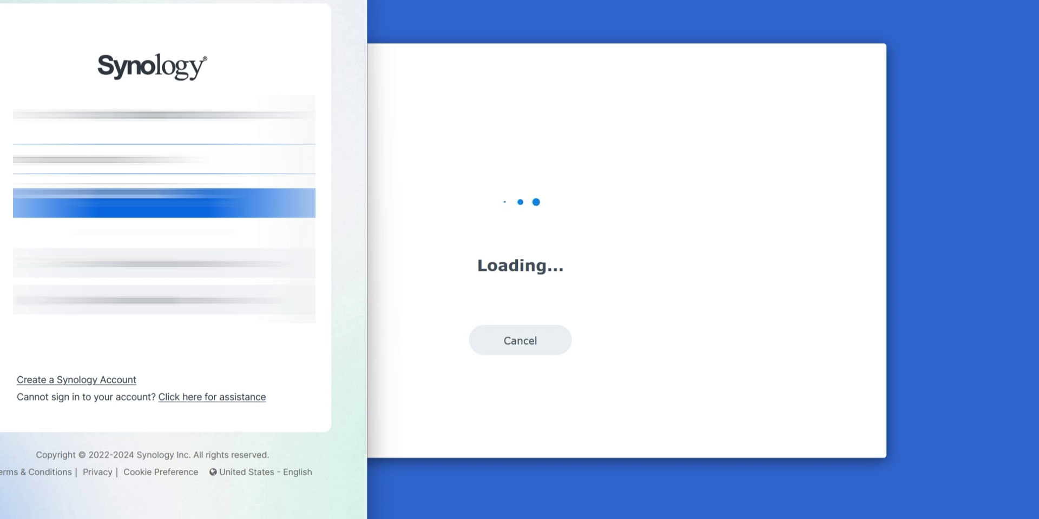
pyautogui.press('Return')
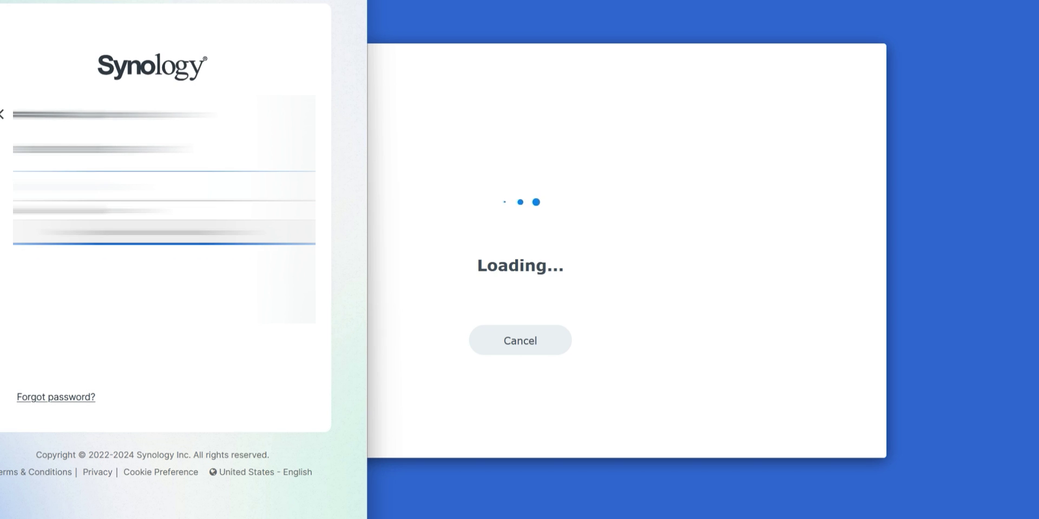
pyautogui.press('Return')
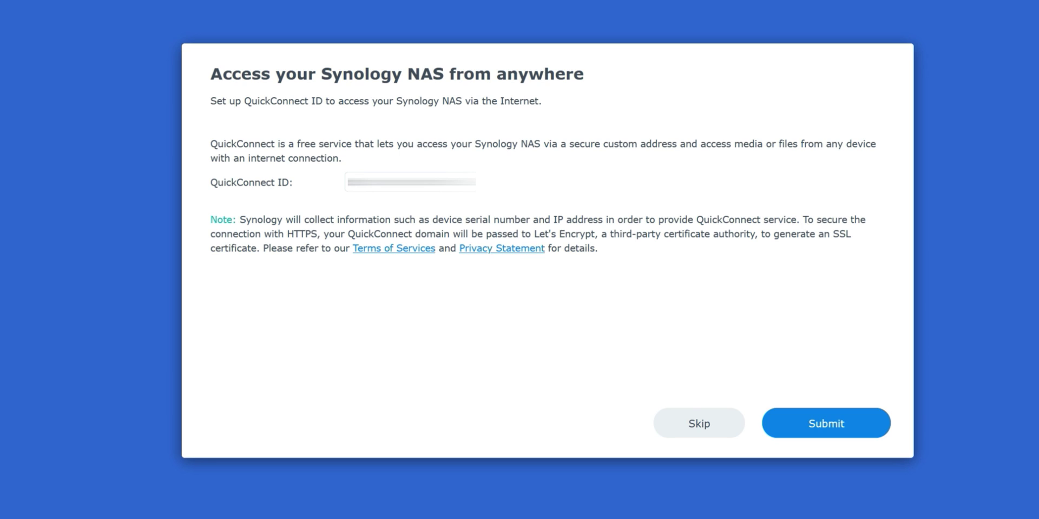
# Submit a QuickConnect ID for remote access to the NAS and enable Synology Active Insight
pyautogui.click(410, 182)
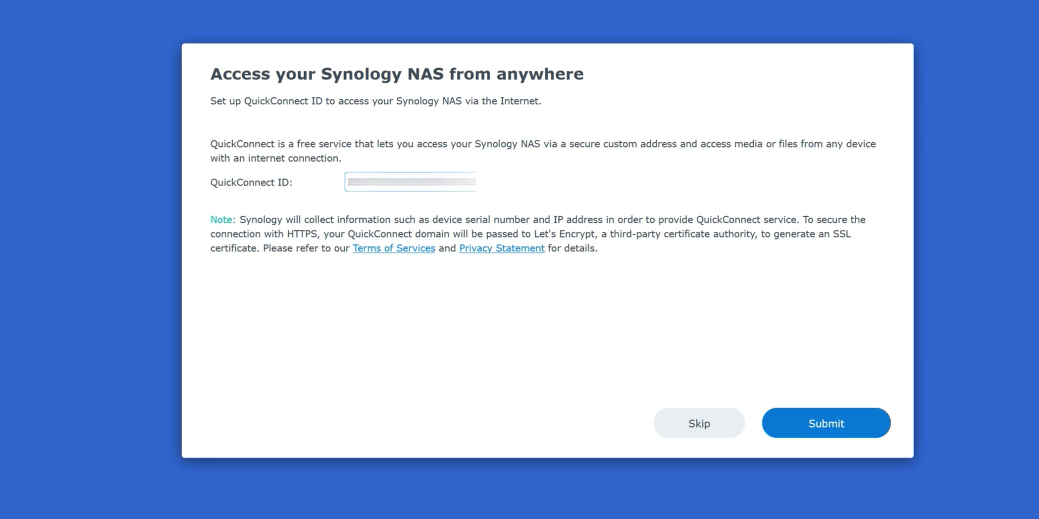
pyautogui.click(825, 423)
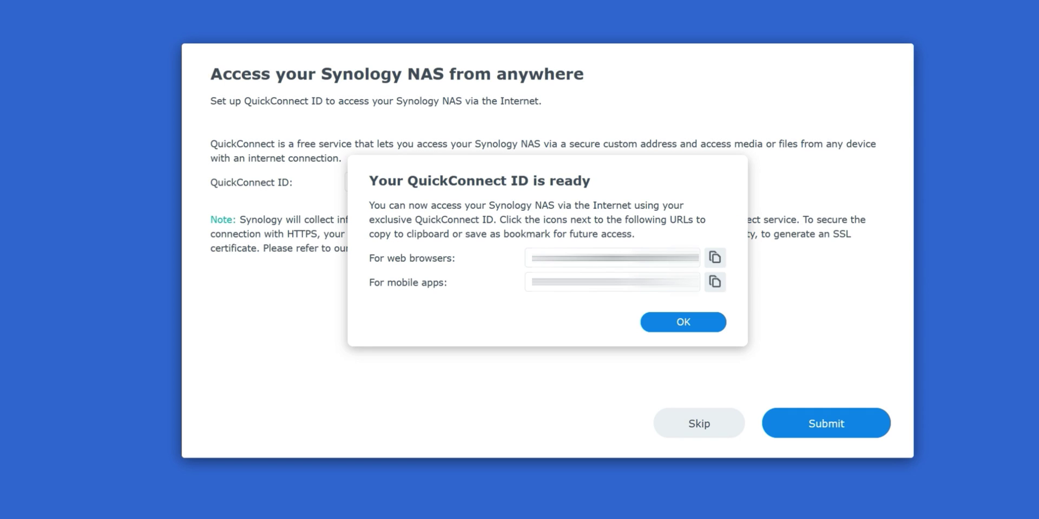
pyautogui.click(682, 322)
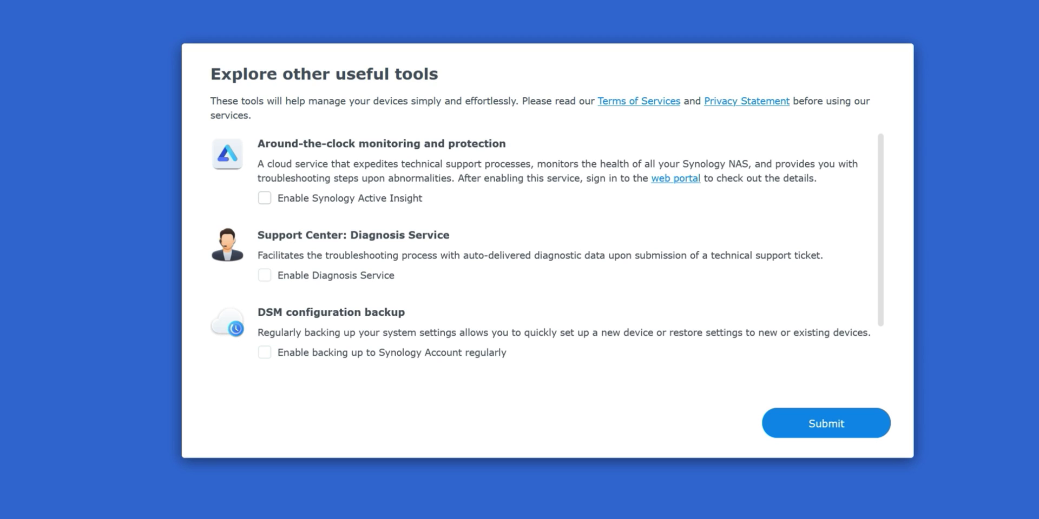
pyautogui.click(264, 198)
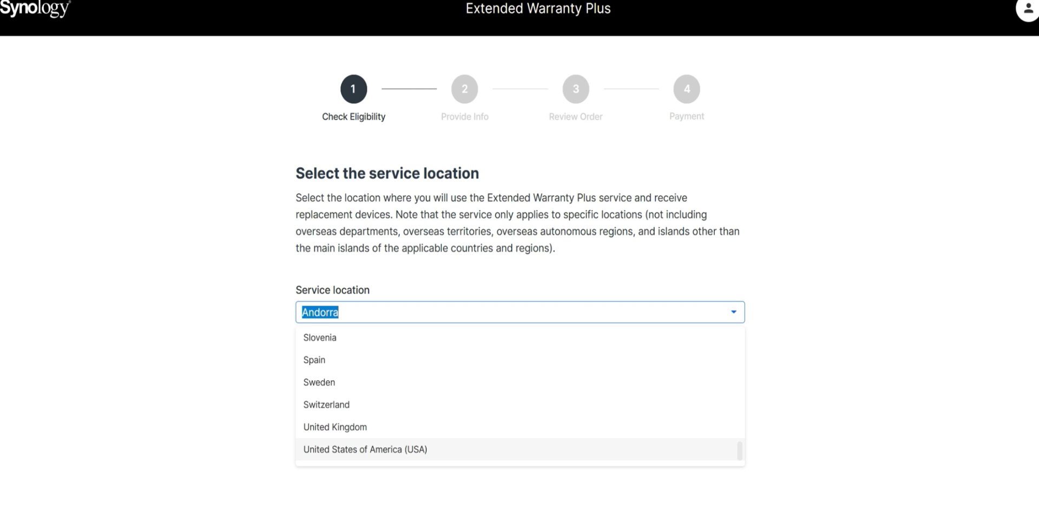
# Set the Extended Warranty Plus service location to United States of America (USA) and continue to device selection
pyautogui.click(364, 450)
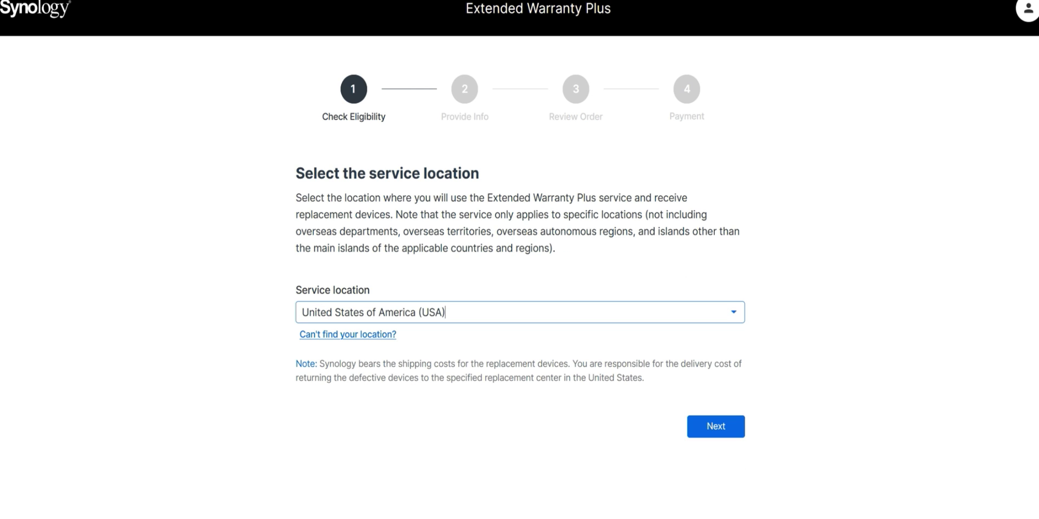
pyautogui.press('Return')
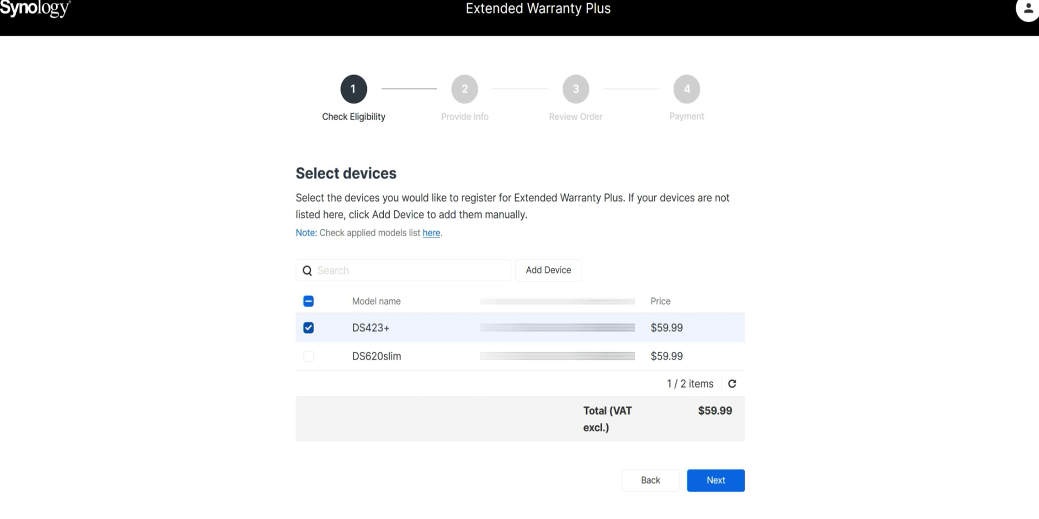
# Deselect the DS423+ for Extended Warranty Plus and try to continue with no device selected
pyautogui.click(308, 328)
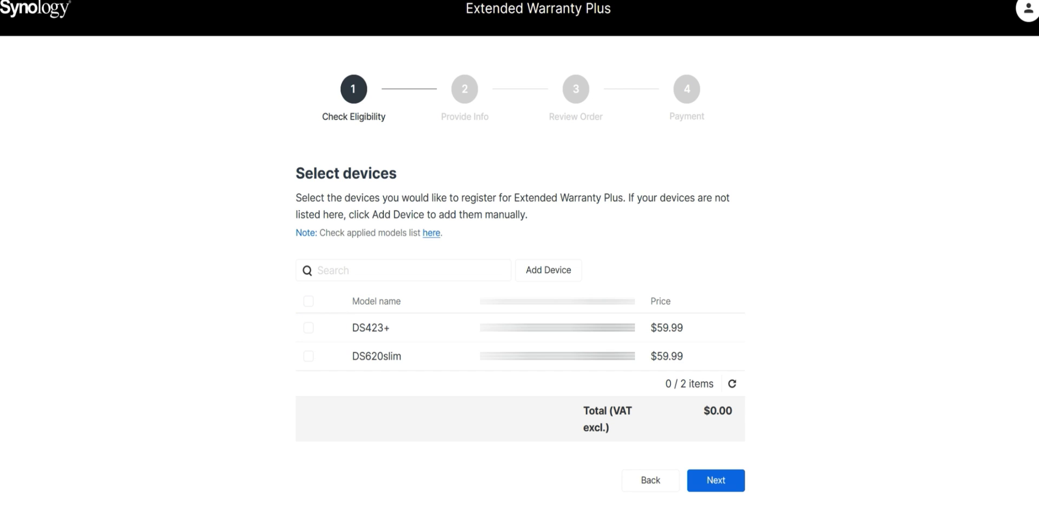
pyautogui.press('Return')
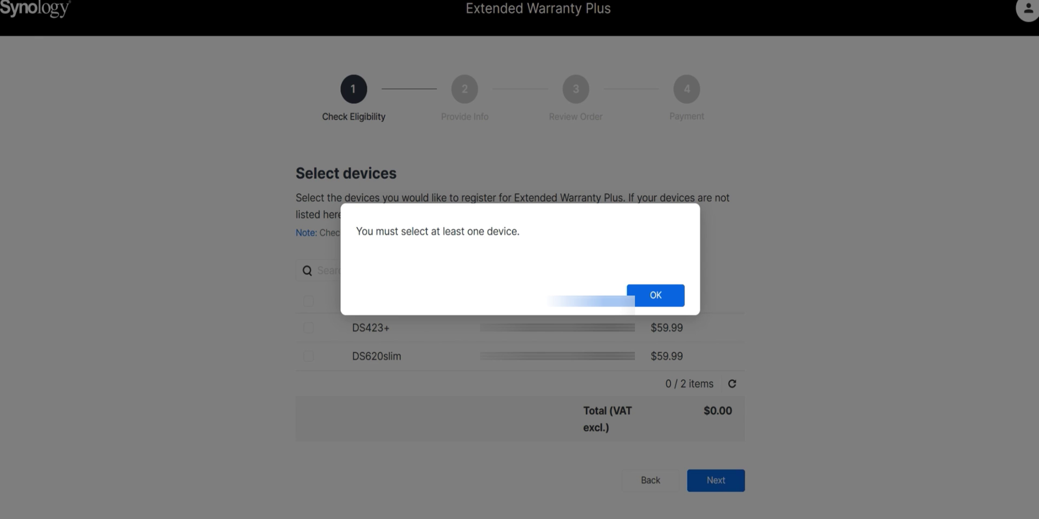
pyautogui.press('Return')
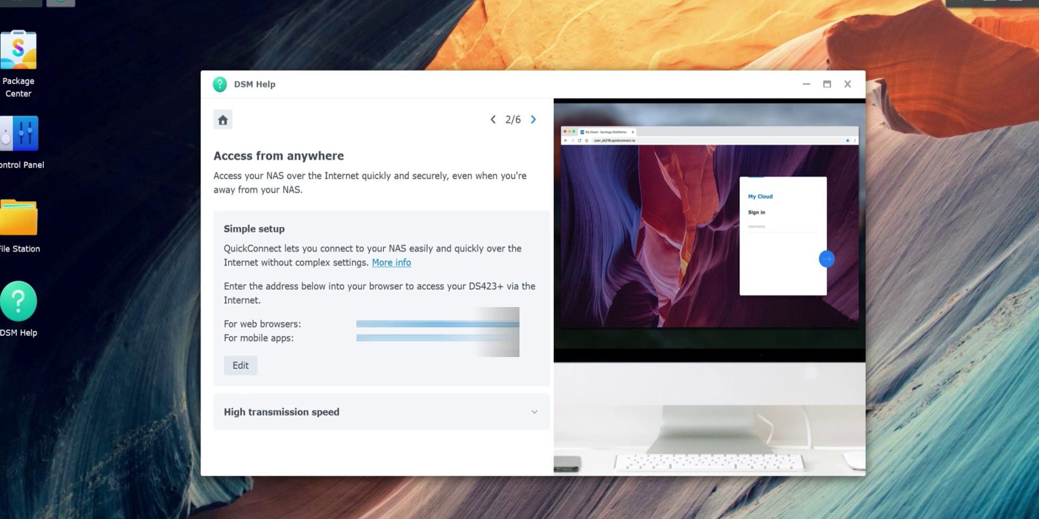
# Browse the DSM Help introduction pages from remote access to data protection, and return to the help overview
pyautogui.click(533, 119)
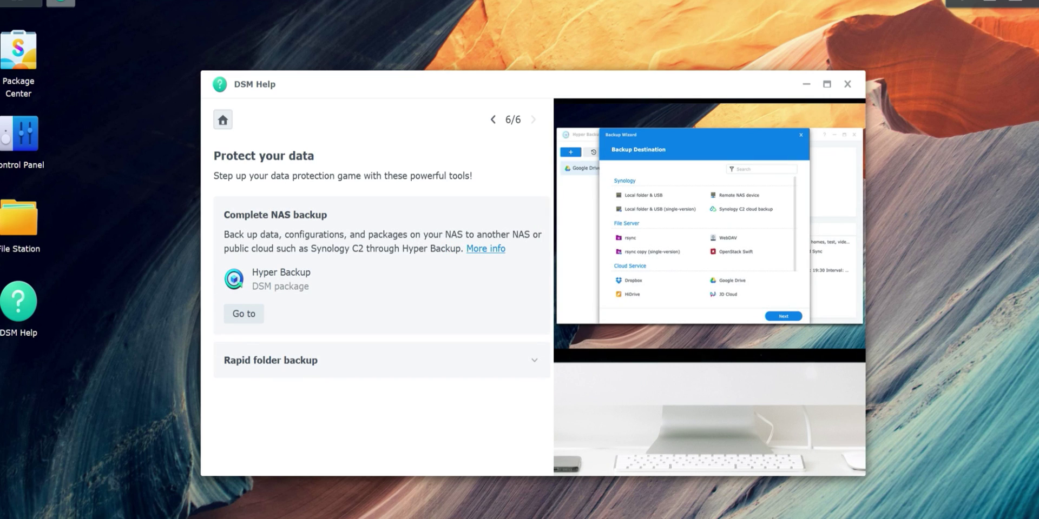
pyautogui.click(223, 119)
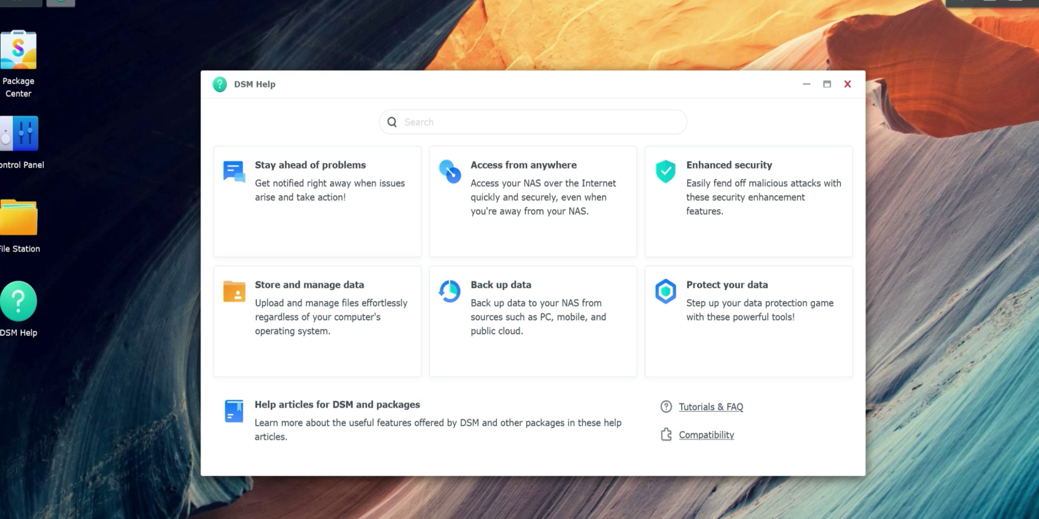
# Close DSM Help, switch to the Synology RAID Calculator and add four 4 TB HDDs
pyautogui.click(848, 84)
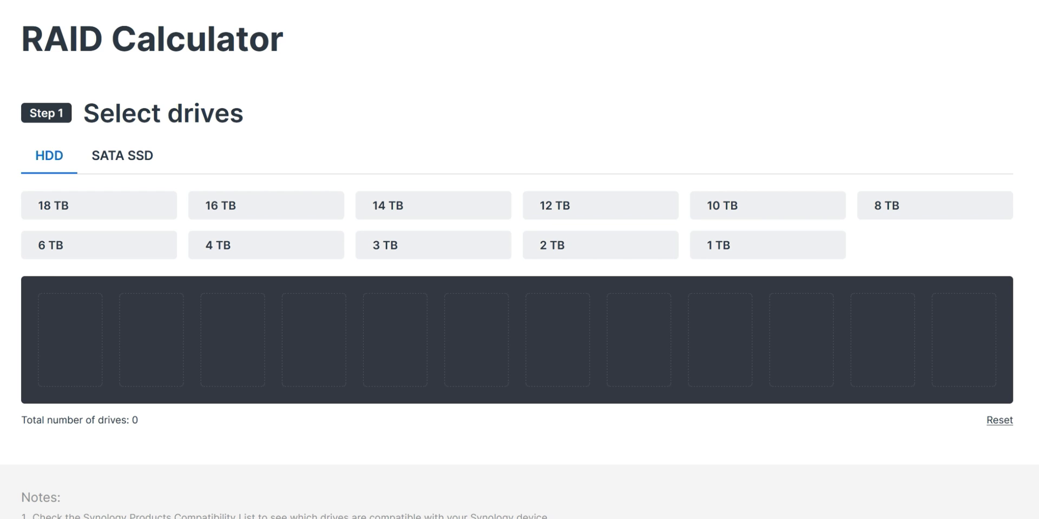
pyautogui.moveTo(266, 245)
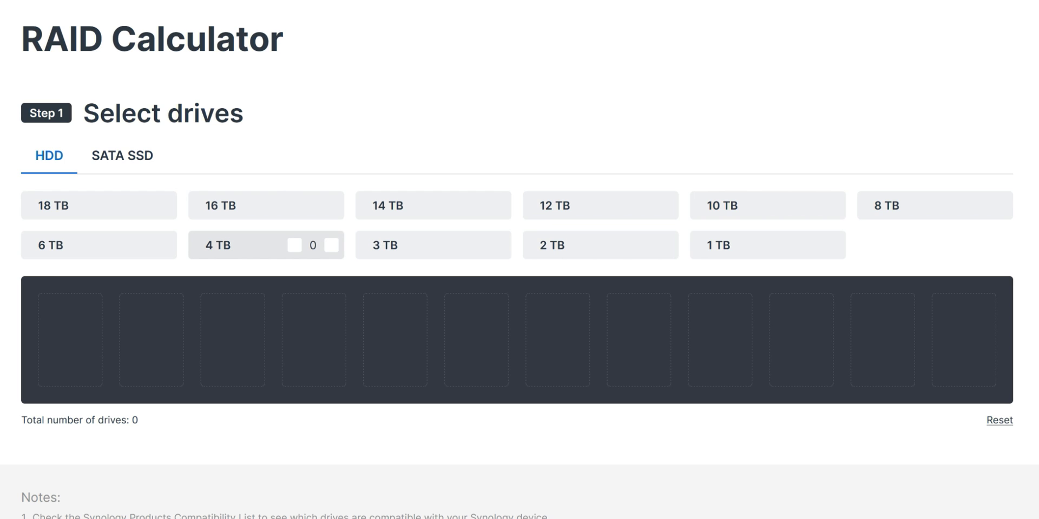
pyautogui.click(331, 245)
pyautogui.click(331, 245)
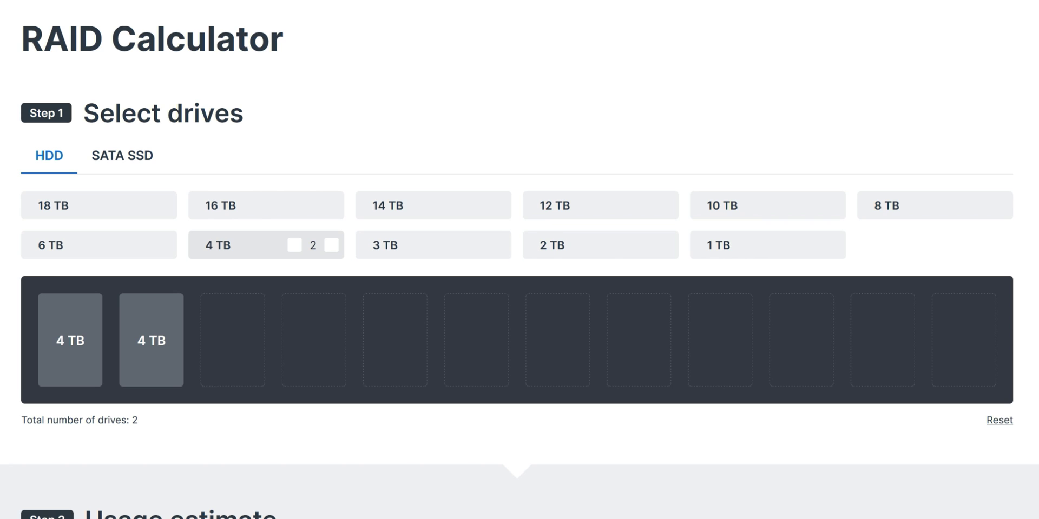
pyautogui.click(331, 245)
pyautogui.click(331, 245)
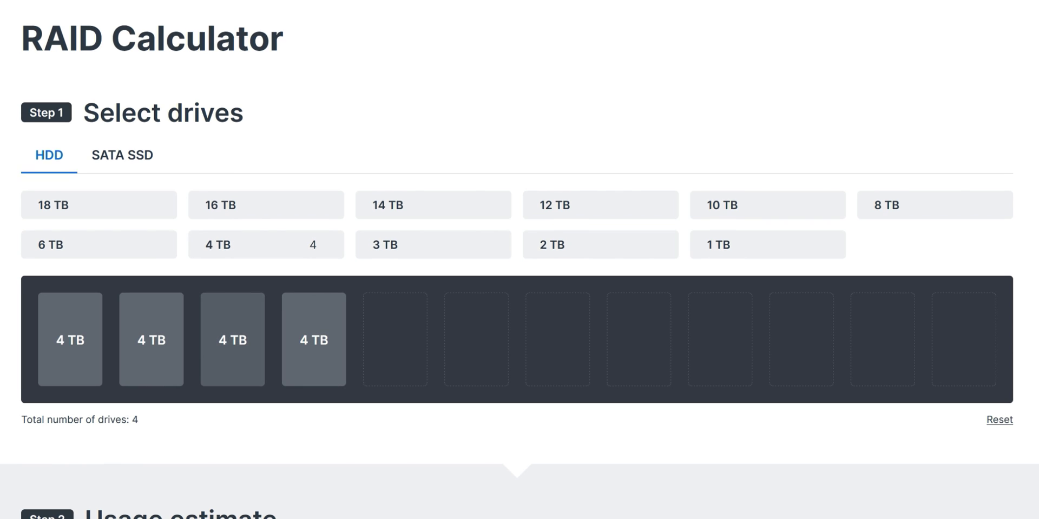
# In the usage estimate, compare RAID 5 with SHR and then with SHR-2
pyautogui.scroll(-5, 520, 260)
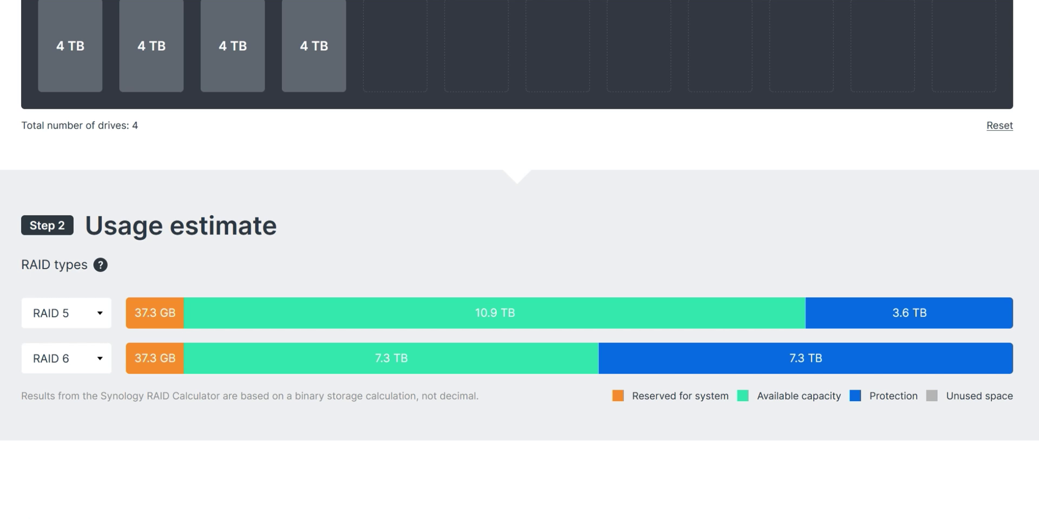
pyautogui.click(66, 358)
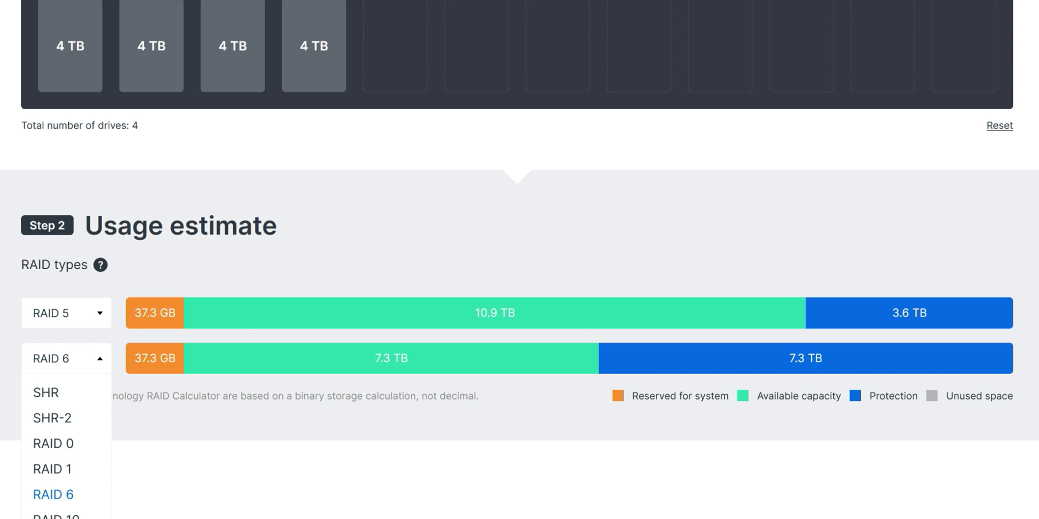
pyautogui.click(45, 392)
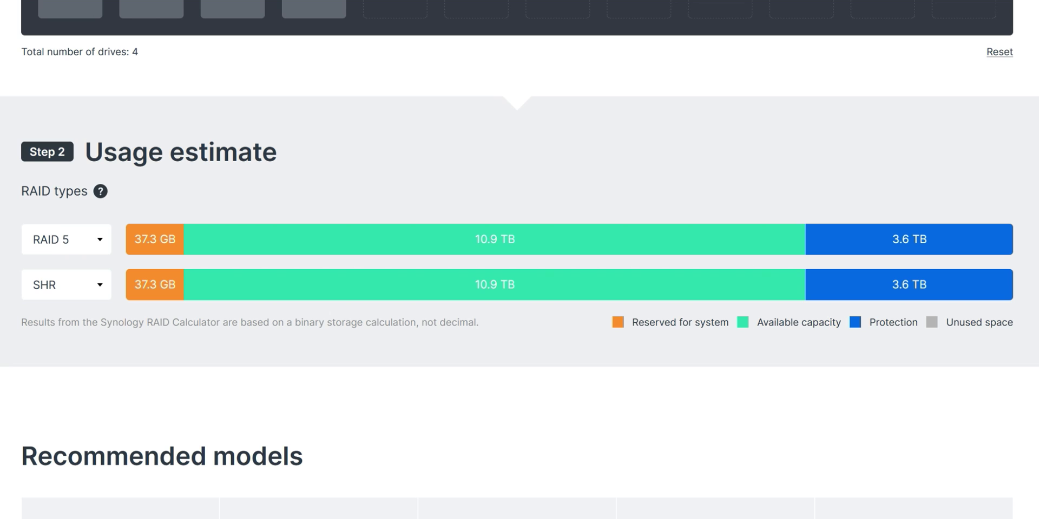
pyautogui.click(66, 285)
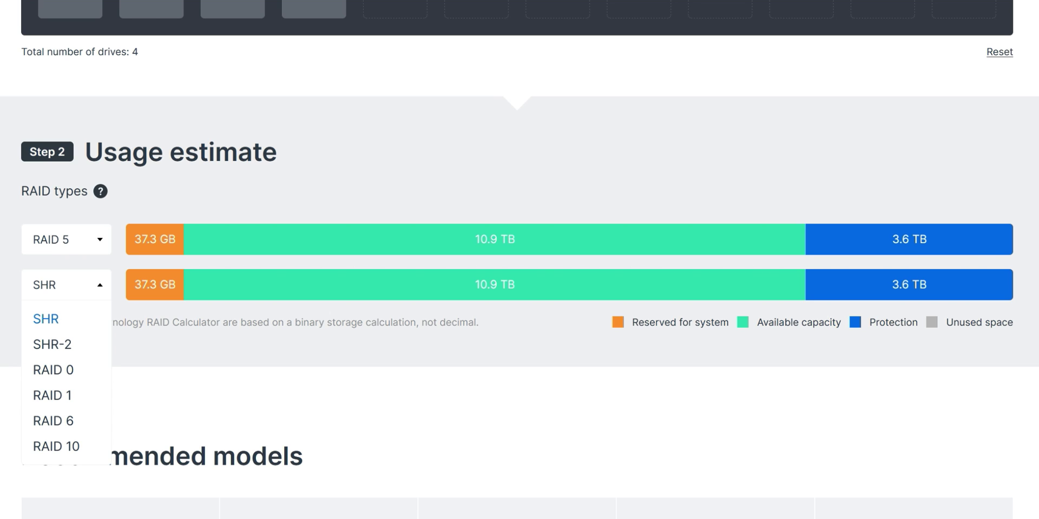
pyautogui.click(52, 345)
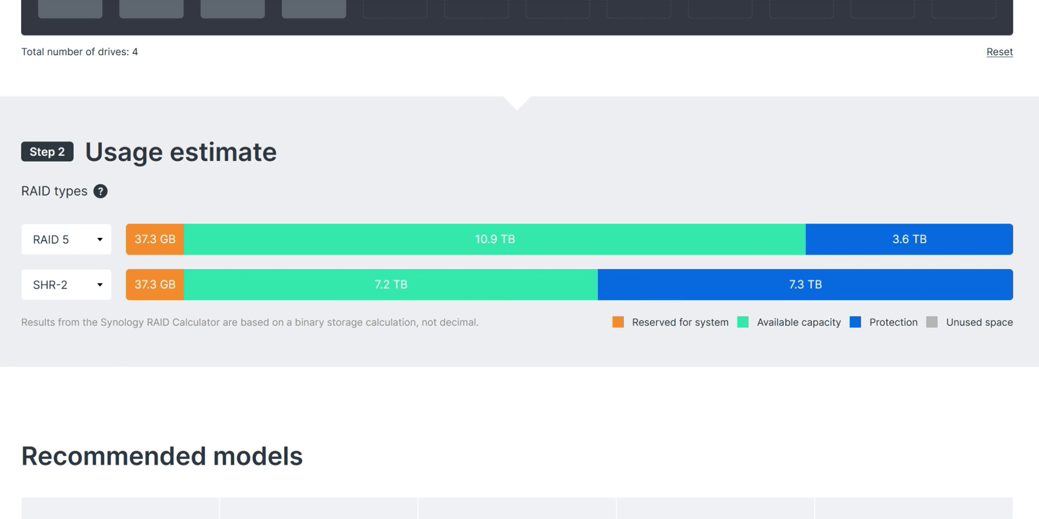
# Compare the RAID 5 usage estimate with RAID 6 and then with RAID 0
pyautogui.click(66, 284)
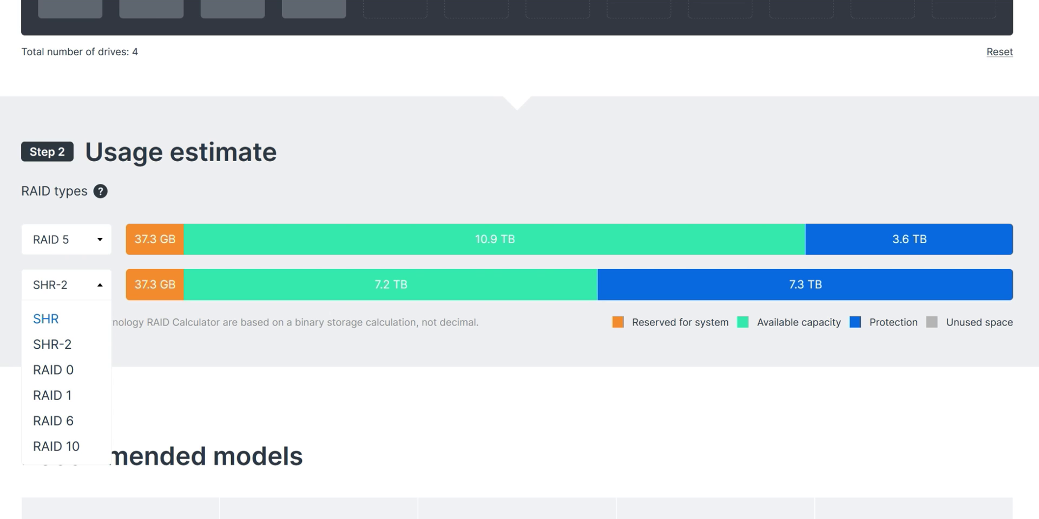
pyautogui.scroll(-1, 53, 346)
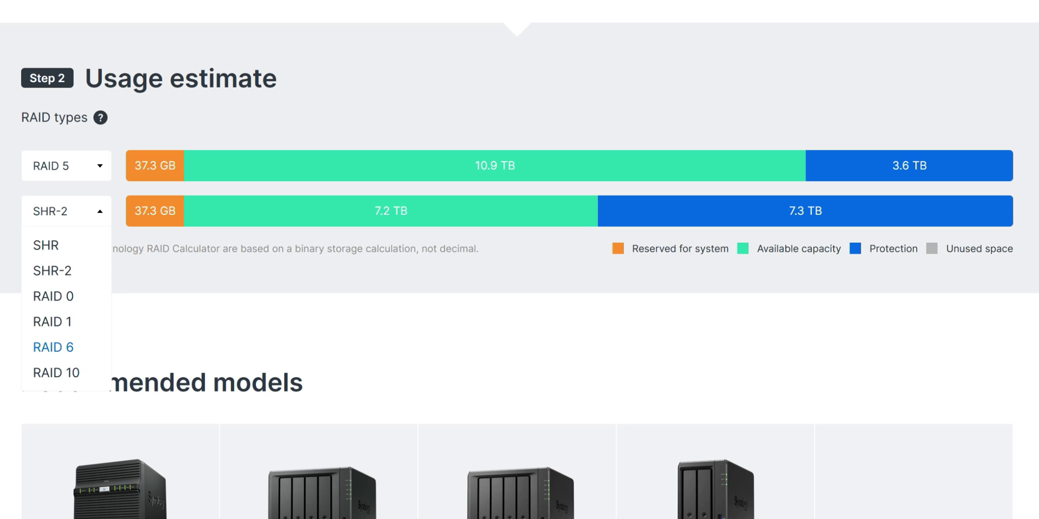
pyautogui.click(53, 348)
pyautogui.click(66, 211)
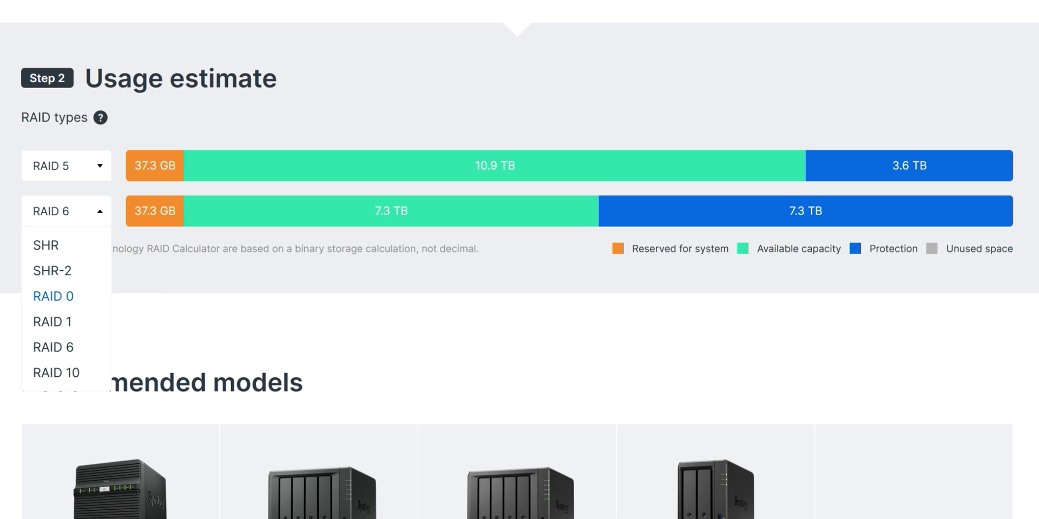
pyautogui.click(50, 301)
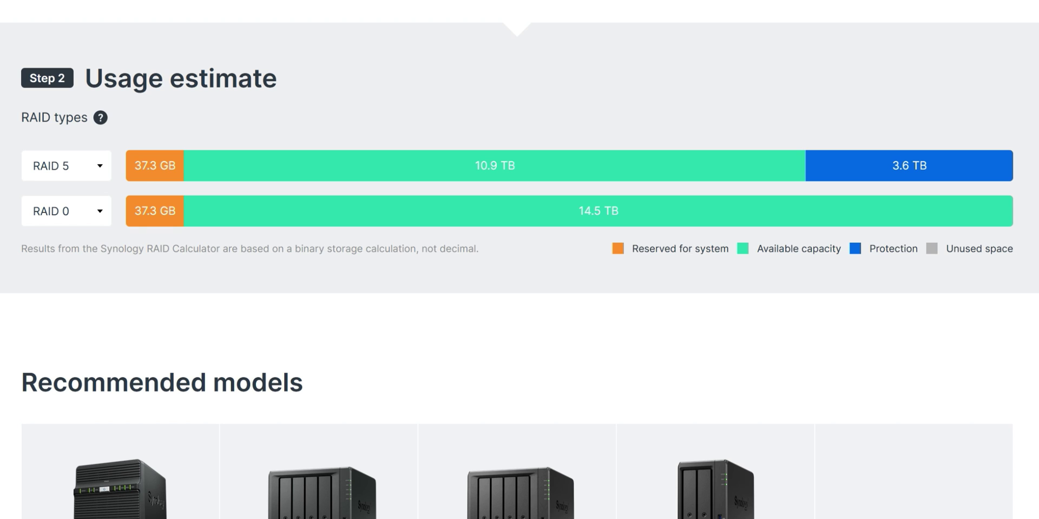
# Set the second RAID type to RAID 1 for comparison with RAID 5, and return it to RAID 0
pyautogui.click(66, 211)
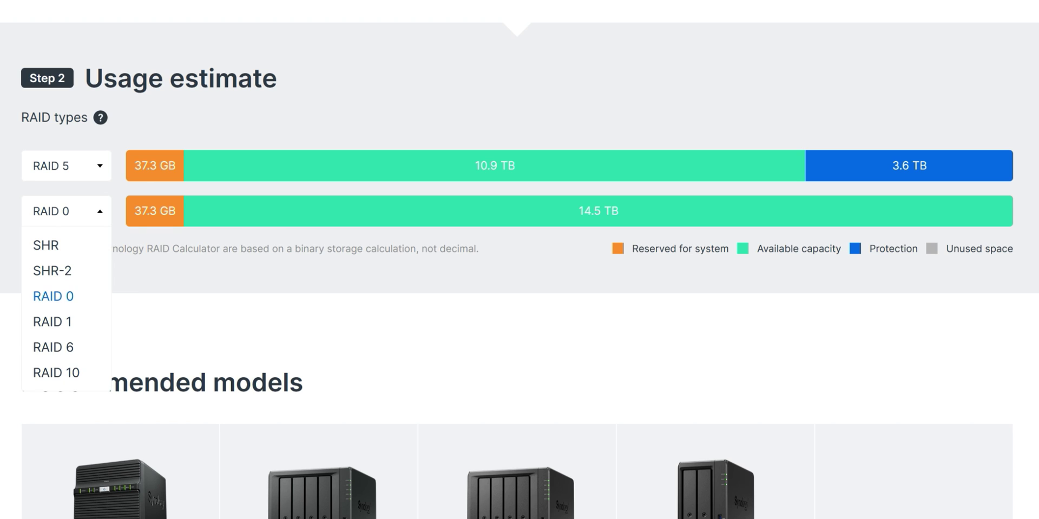
pyautogui.click(50, 321)
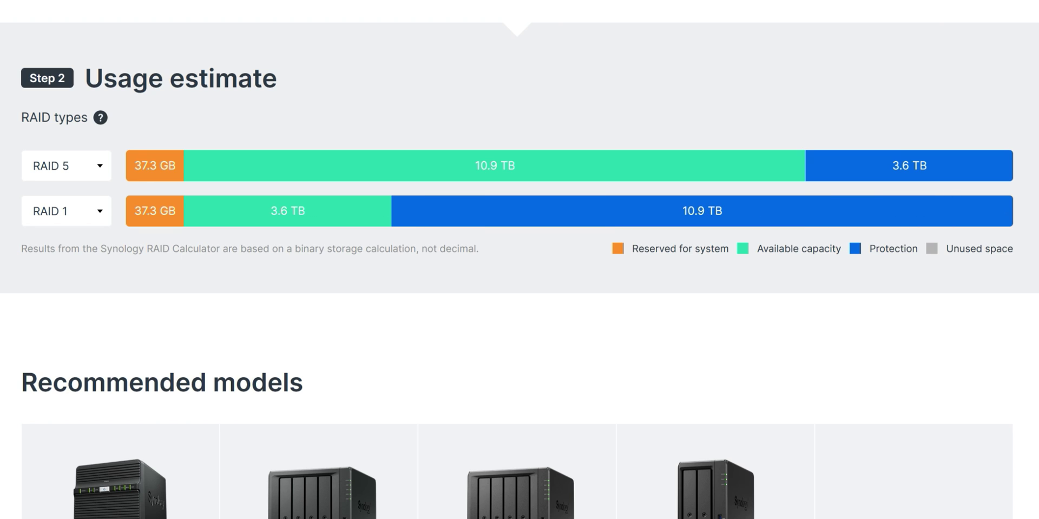
pyautogui.click(66, 211)
pyautogui.click(48, 359)
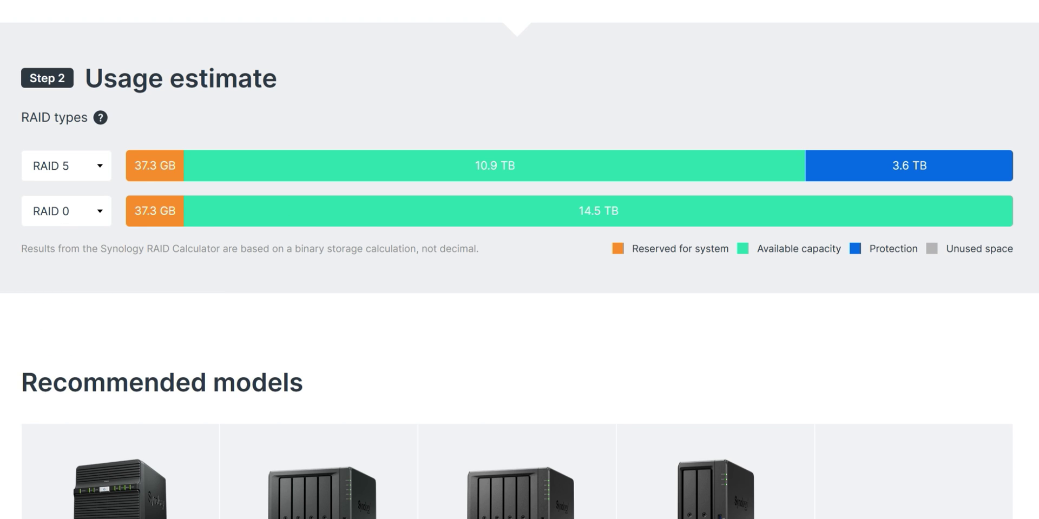
# Check SHR and SHR-2 once more against RAID 5 and set the second RAID type back to SHR
pyautogui.click(66, 211)
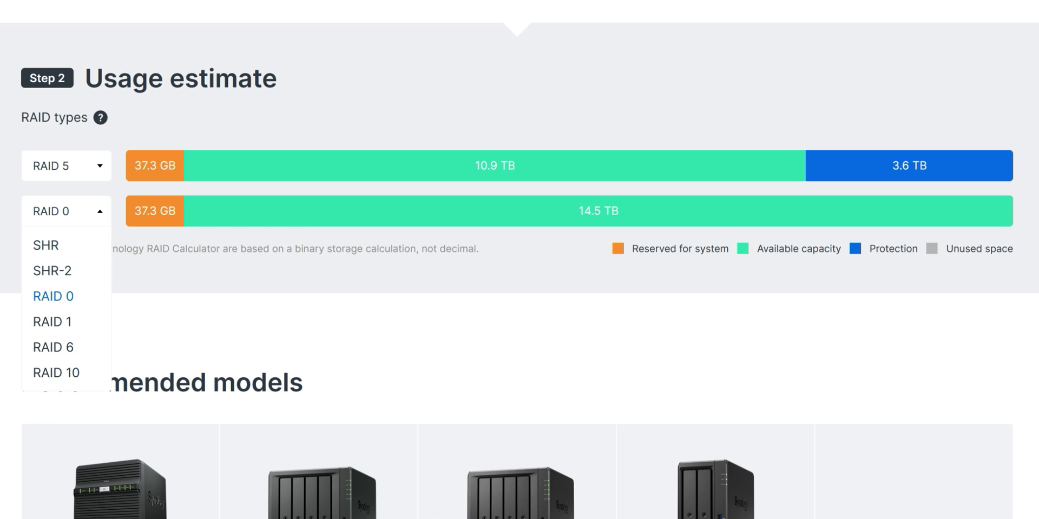
pyautogui.click(45, 245)
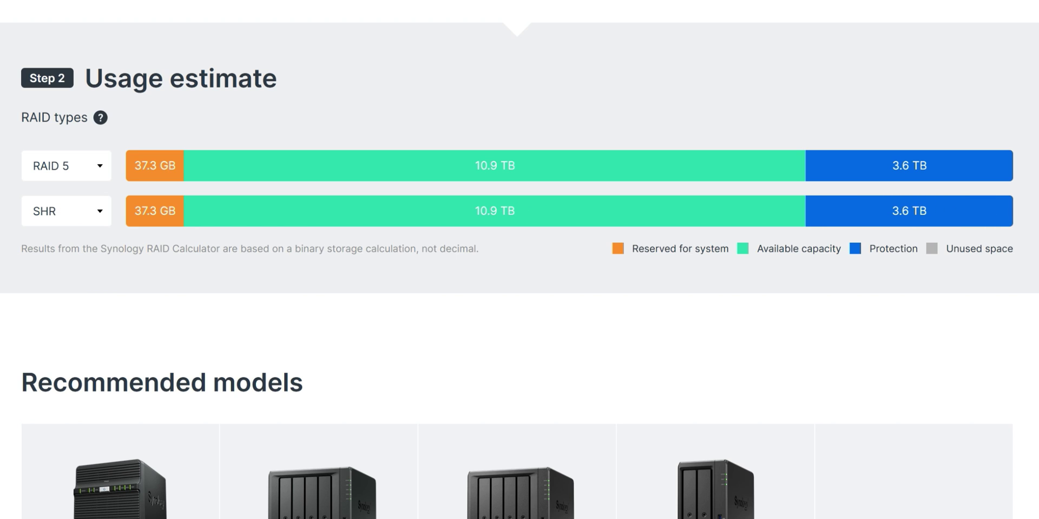
pyautogui.click(66, 211)
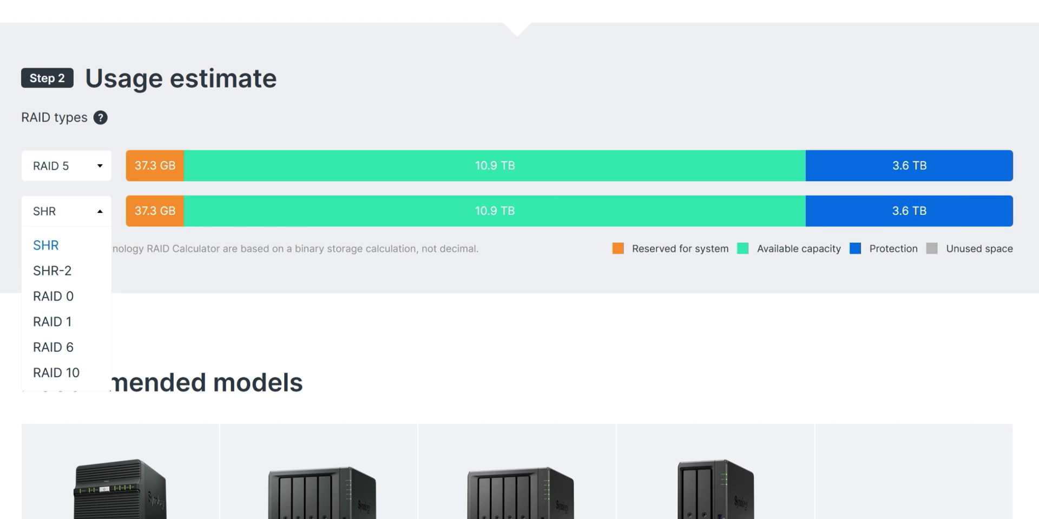
pyautogui.click(47, 271)
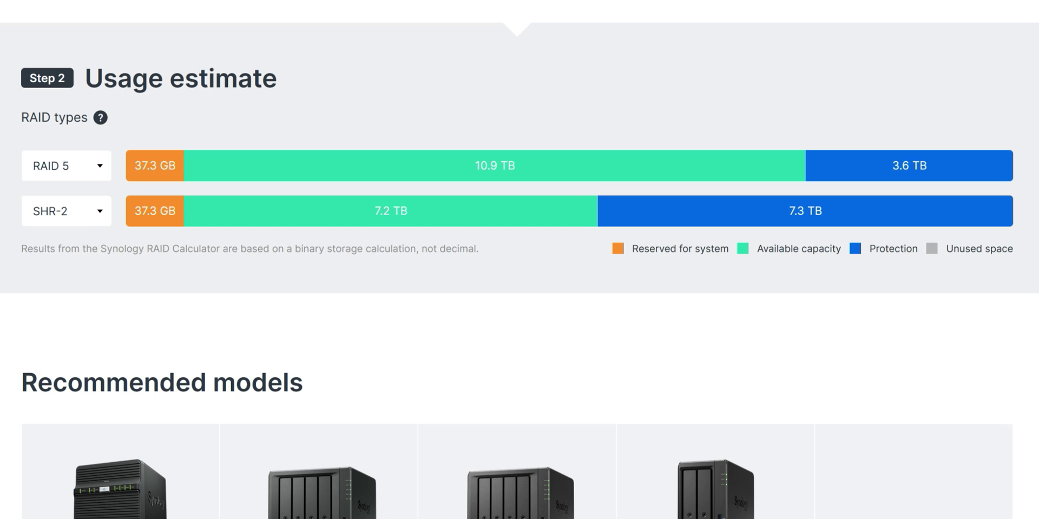
pyautogui.click(66, 211)
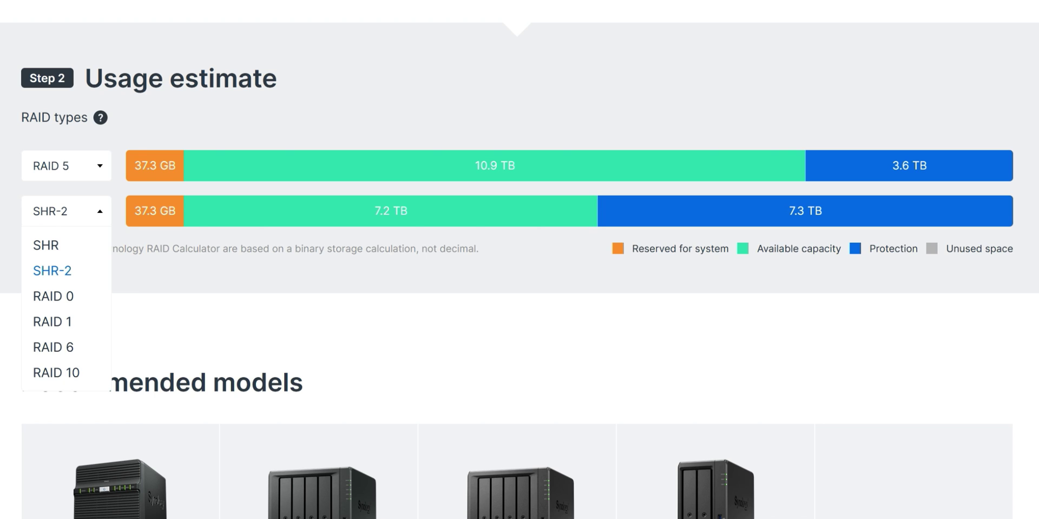
pyautogui.click(43, 241)
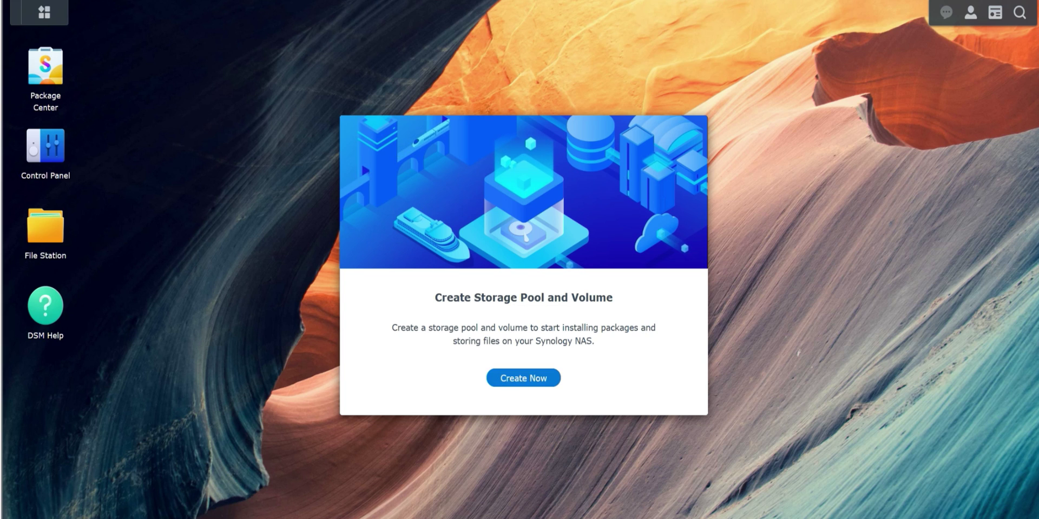
# In DSM, start creating a storage pool and volume, and choose SHR as the storage pool's RAID type
pyautogui.click(523, 377)
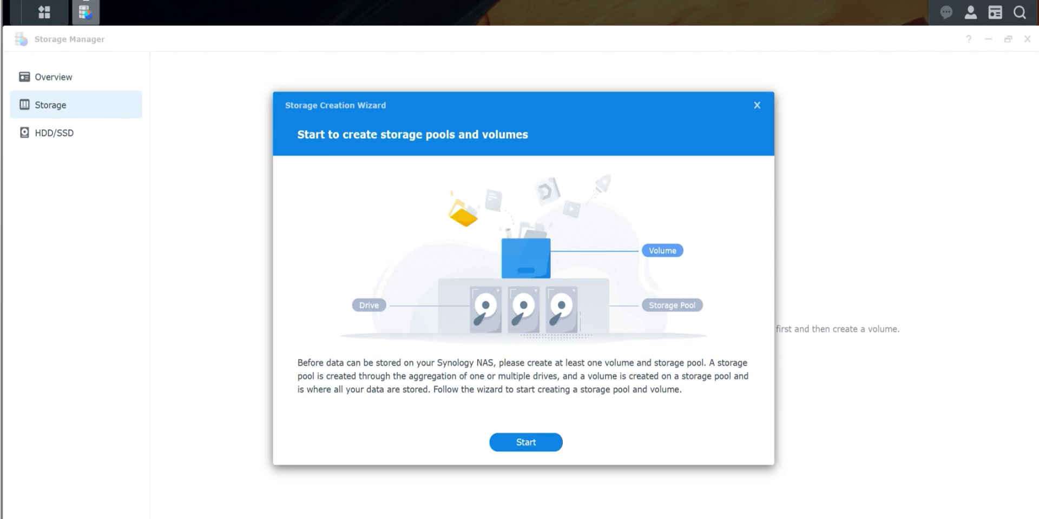
pyautogui.click(525, 443)
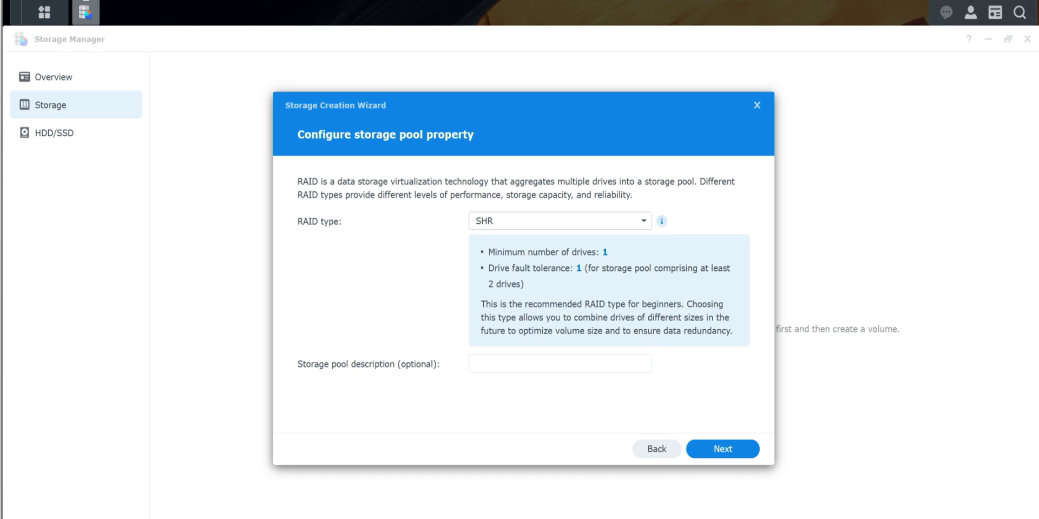
pyautogui.click(560, 221)
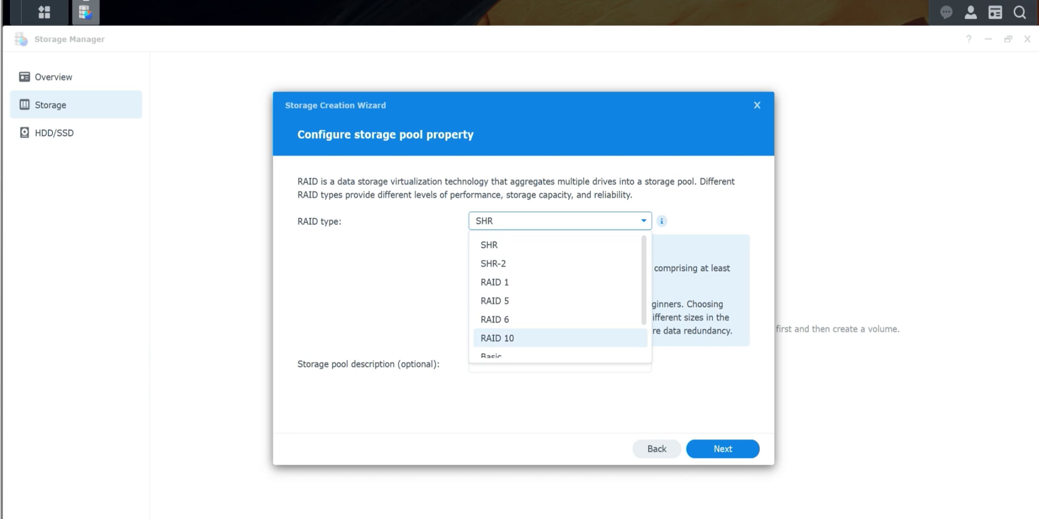
pyautogui.scroll(-1, 560, 325)
pyautogui.scroll(1, 560, 325)
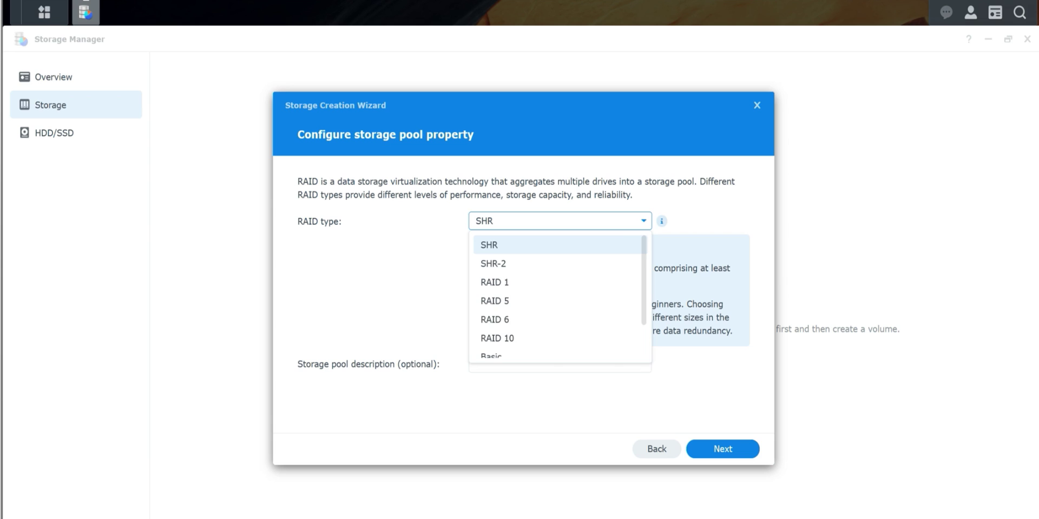
pyautogui.click(557, 245)
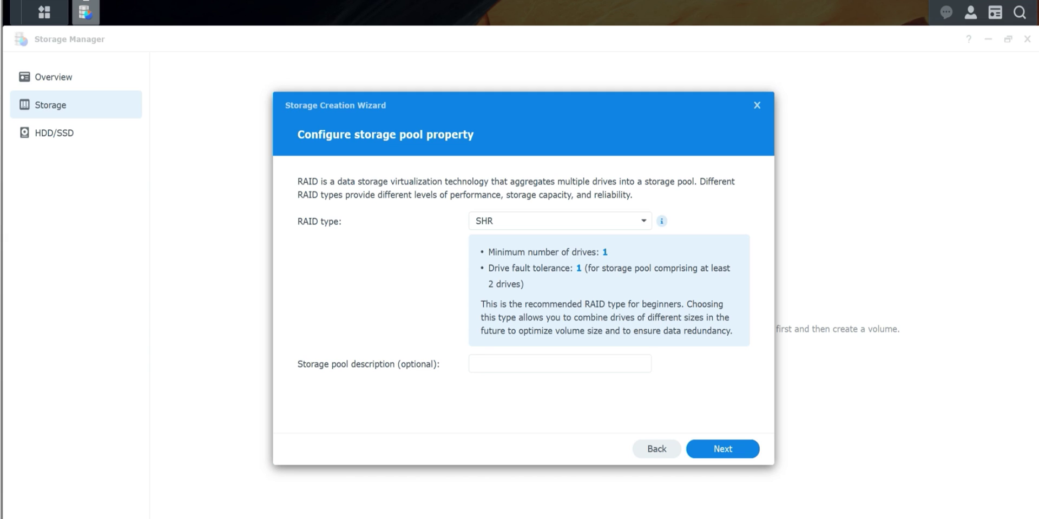
pyautogui.click(723, 449)
# Include all four drives in the storage pool and allocate the maximum 11147 GB to the volume
pyautogui.click(312, 209)
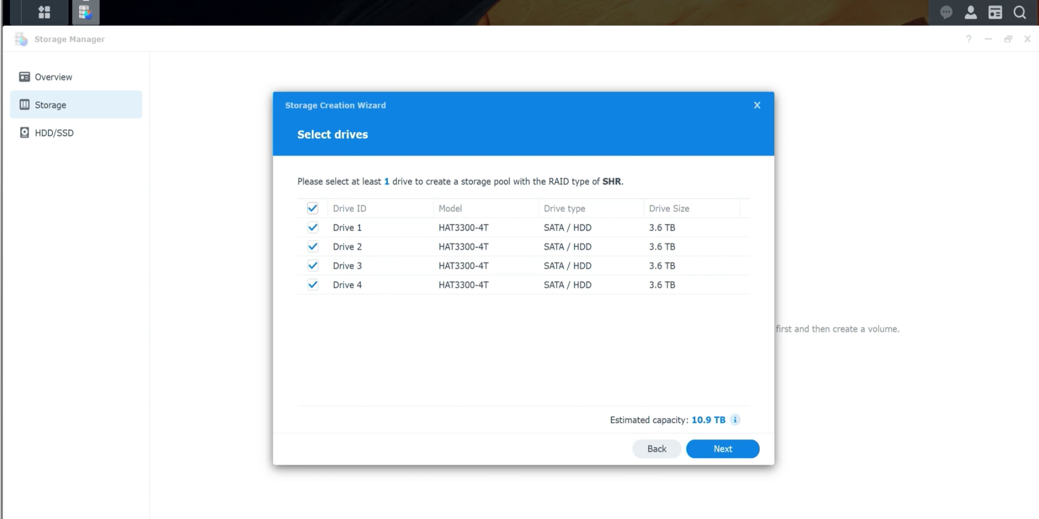
pyautogui.click(722, 449)
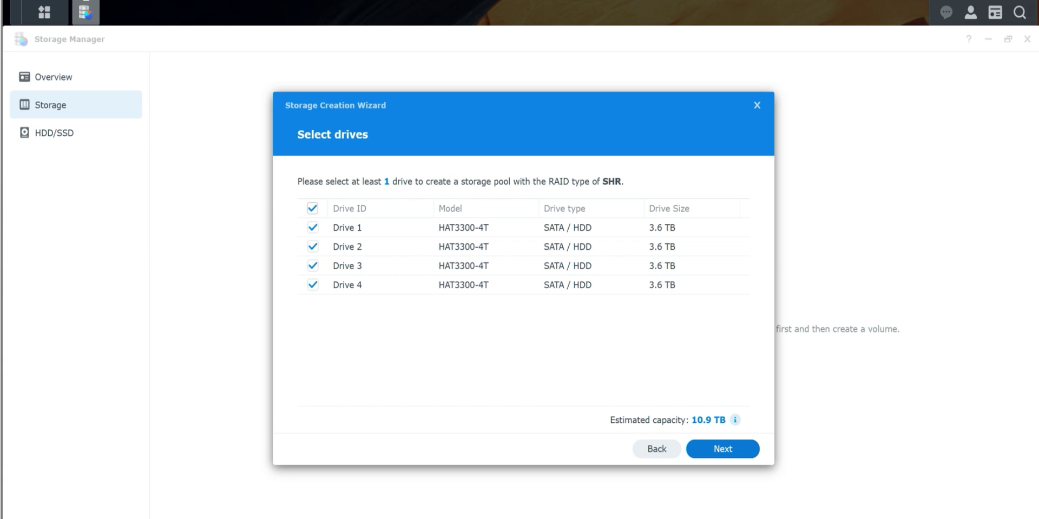
pyautogui.click(723, 449)
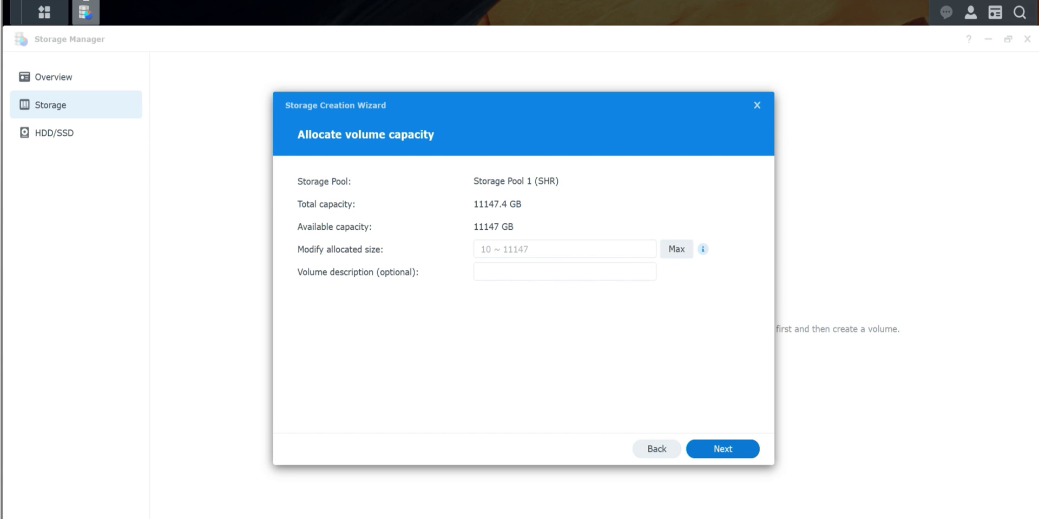
pyautogui.click(676, 248)
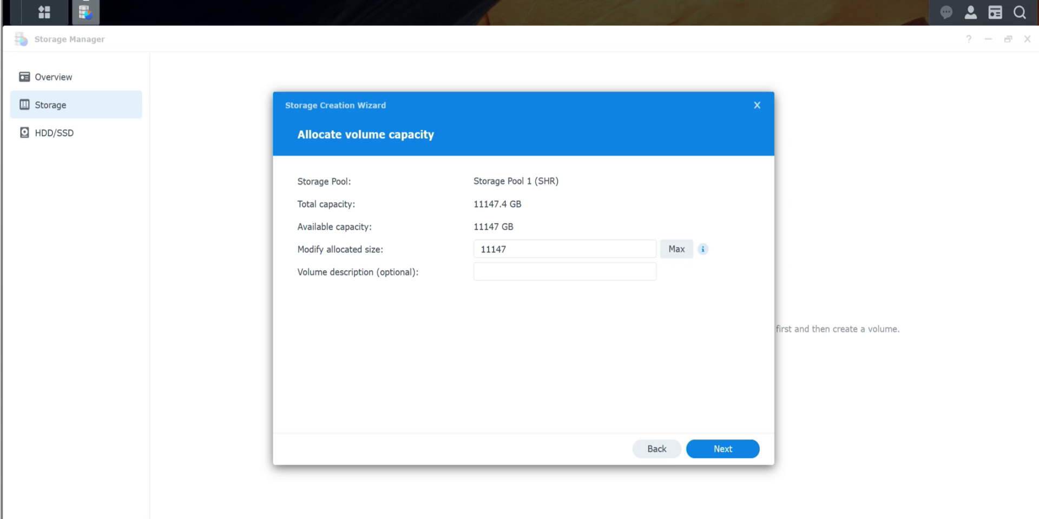
pyautogui.click(723, 449)
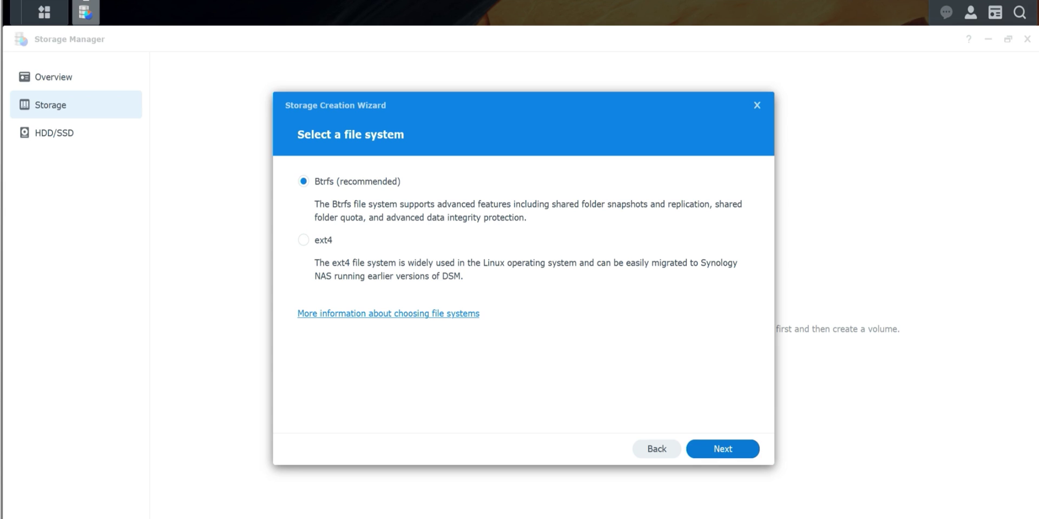
# Format the volume as Btrfs without encryption and create the storage pool, accepting that all data on the drives is erased
pyautogui.click(723, 449)
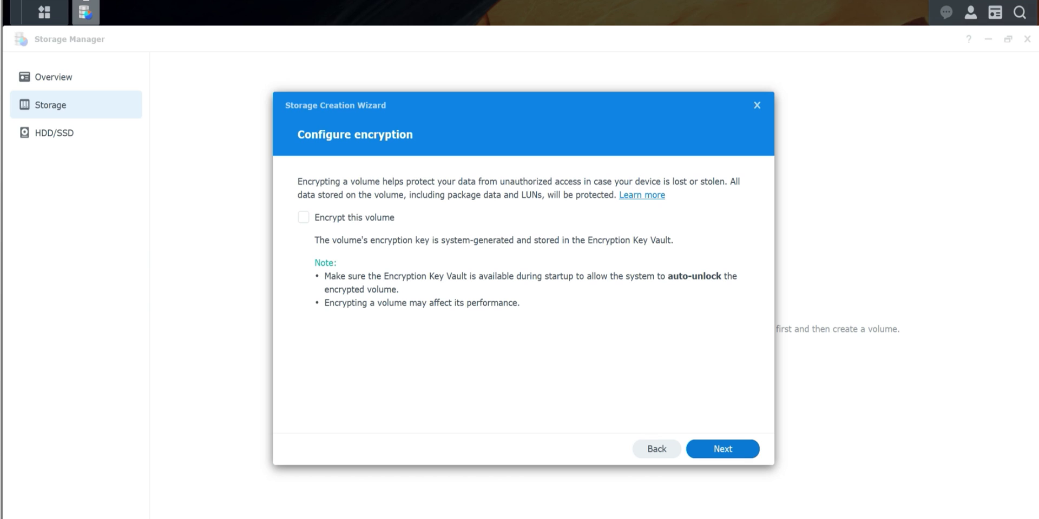
pyautogui.click(722, 449)
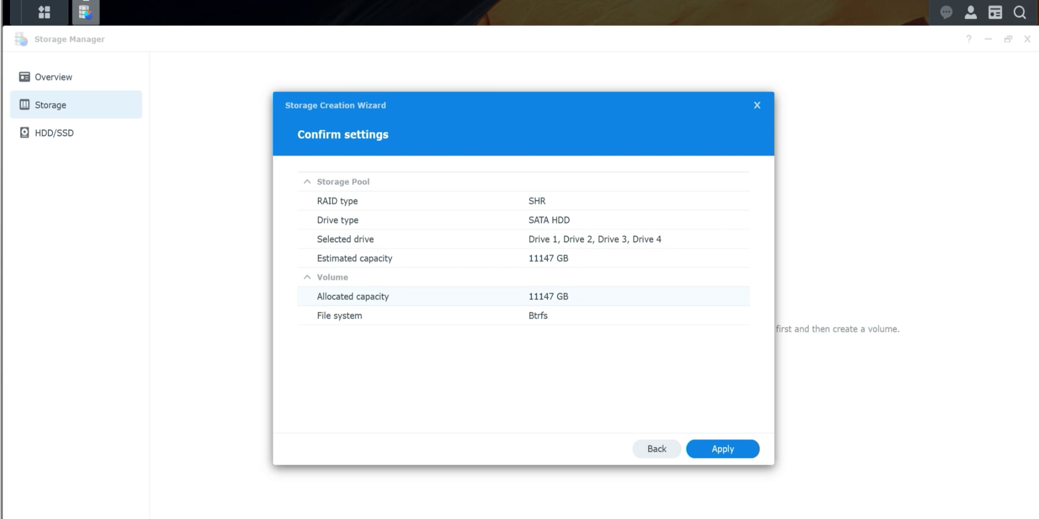
pyautogui.click(722, 449)
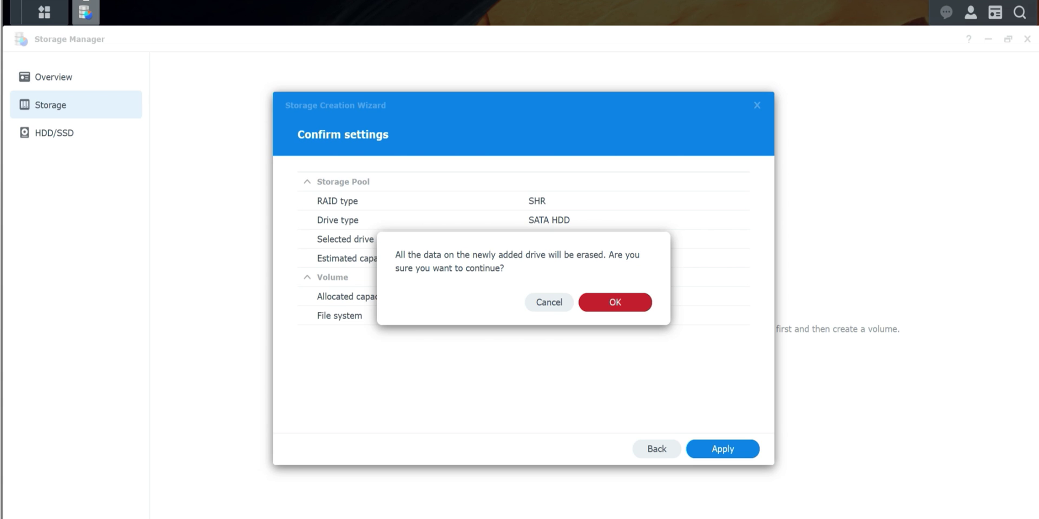
pyautogui.click(615, 301)
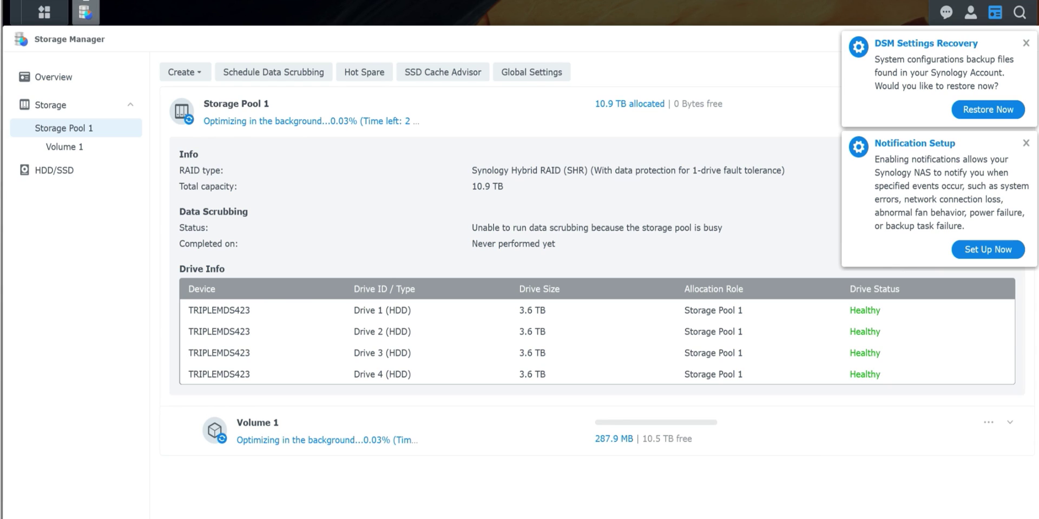
# Dismiss the DSM Settings Recovery and Notification Setup suggestions without restoring a configuration or enabling notifications
pyautogui.click(1025, 43)
pyautogui.click(1026, 143)
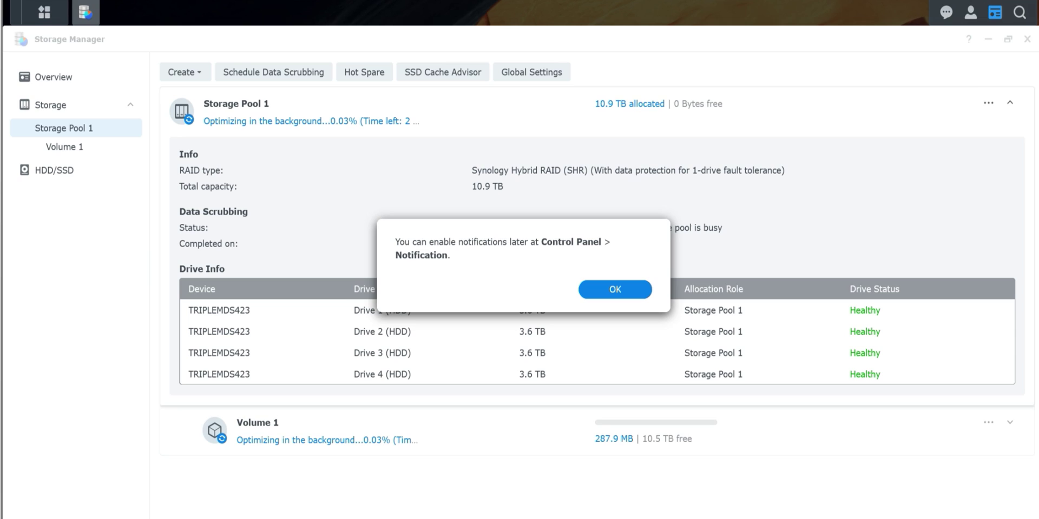
pyautogui.click(615, 289)
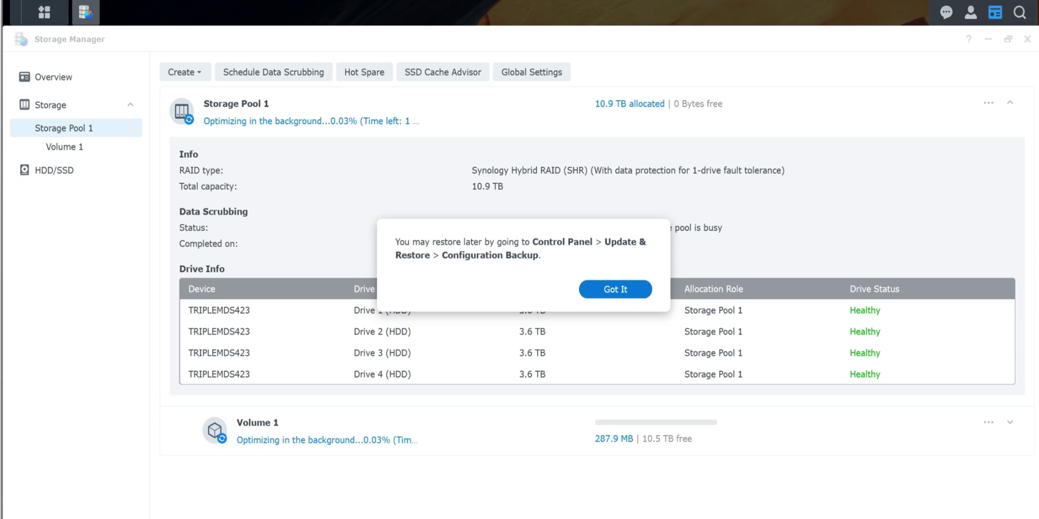
pyautogui.press('Return')
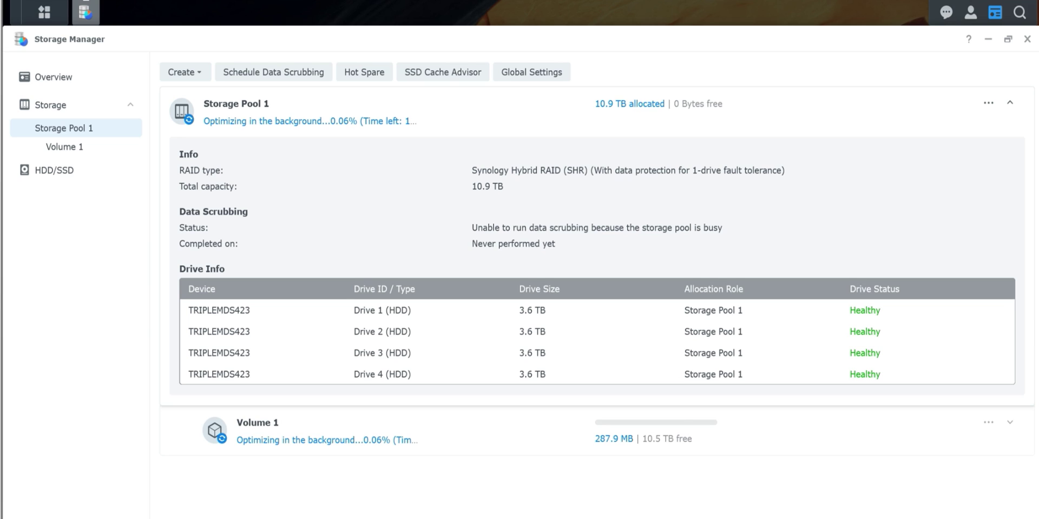
# Review Volume 1 and the status of the installed drives, and minimize Storage Manager
pyautogui.click(64, 147)
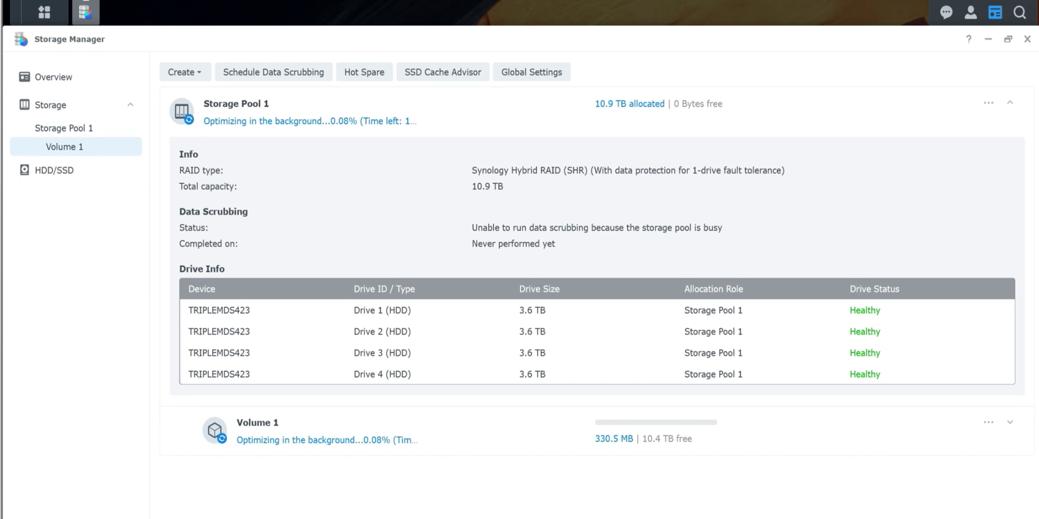
pyautogui.click(54, 170)
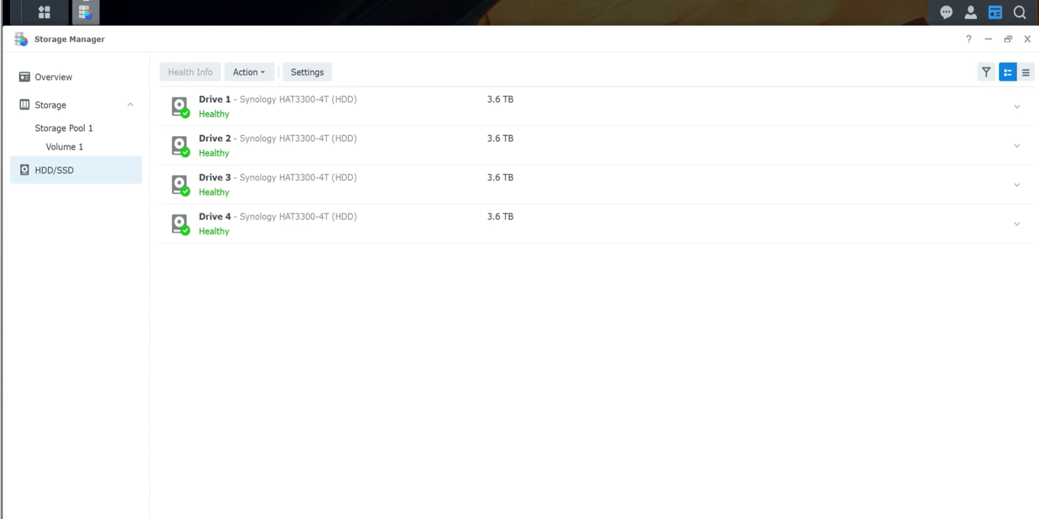
pyautogui.click(86, 12)
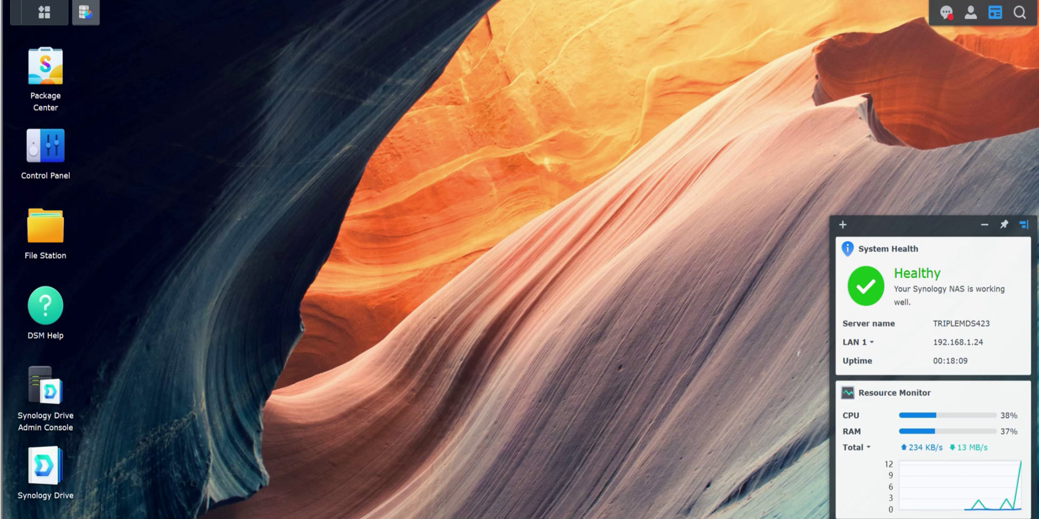
# From File Station, start creating a shared folder named mainstorage on Volume 1, keeping the Recycle Bin enabled for administrators only
pyautogui.click(45, 230)
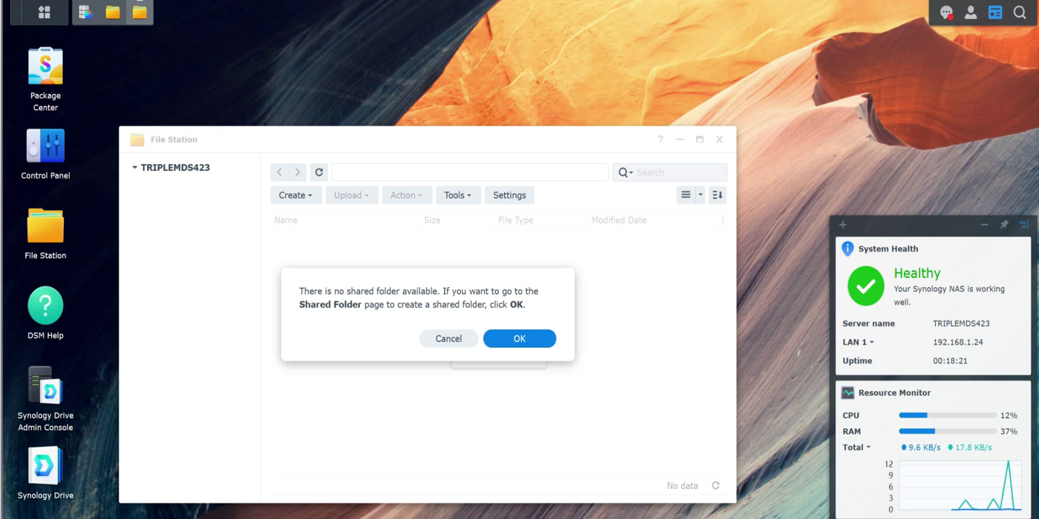
pyautogui.press('Return')
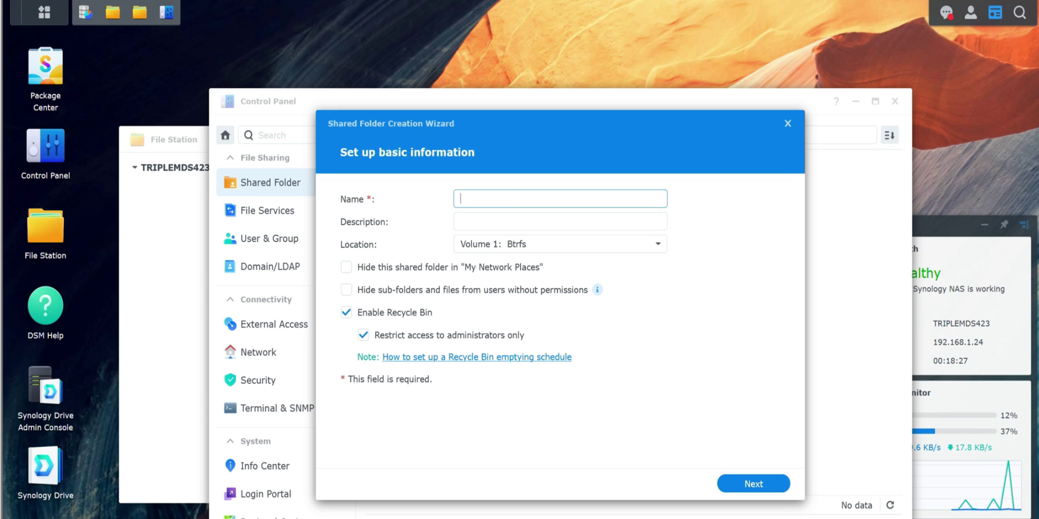
pyautogui.write('mainstorage')
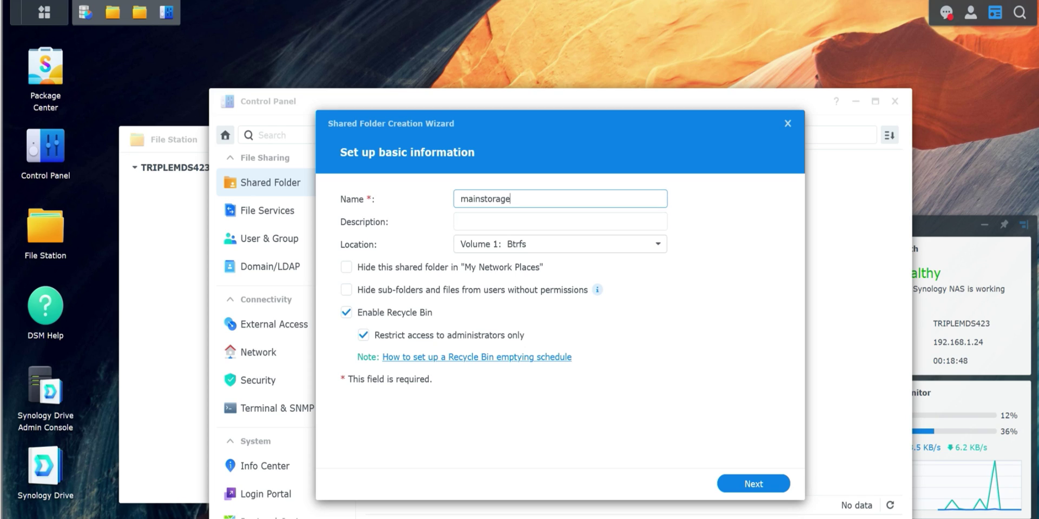
pyautogui.click(461, 221)
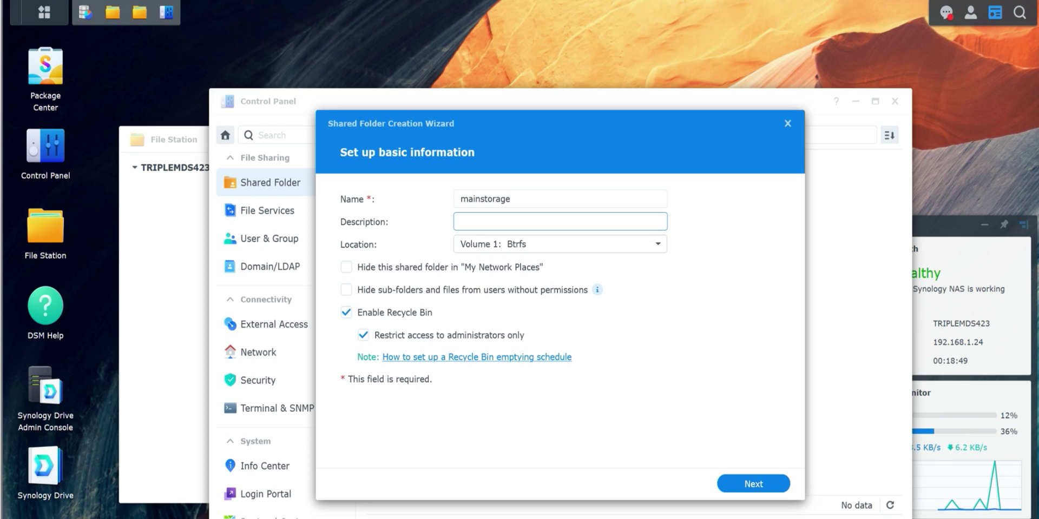
pyautogui.click(560, 244)
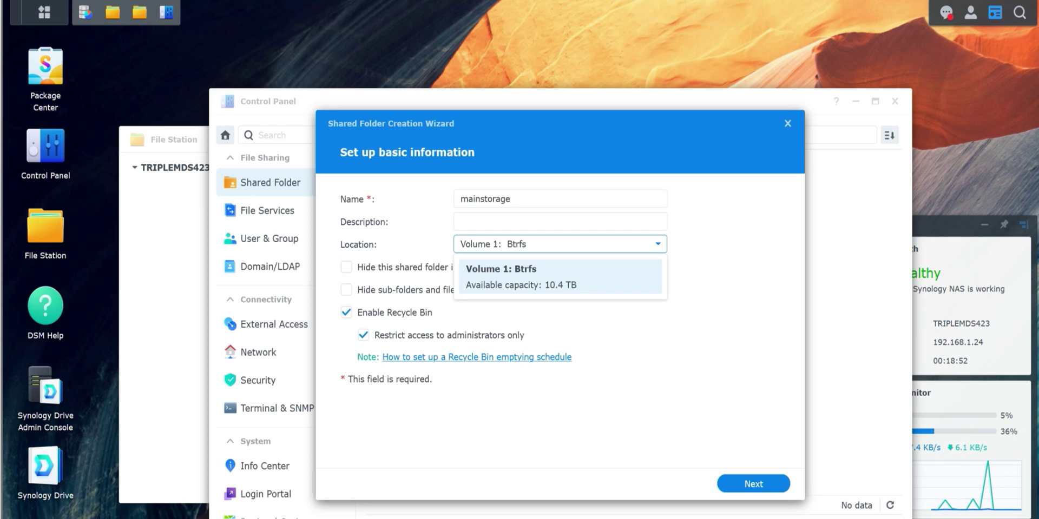
pyautogui.click(560, 275)
pyautogui.press('Down')
pyautogui.press('Escape')
pyautogui.click(559, 222)
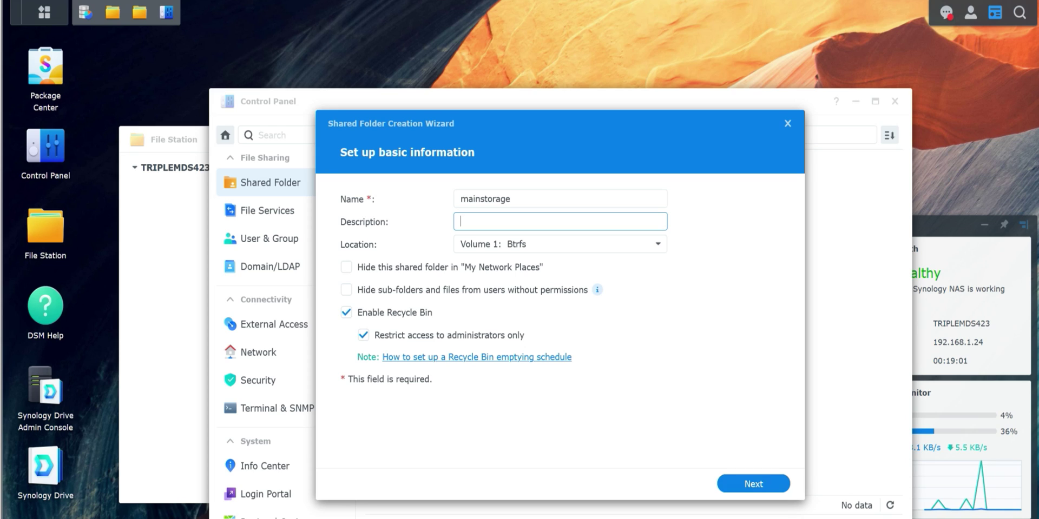
pyautogui.click(754, 483)
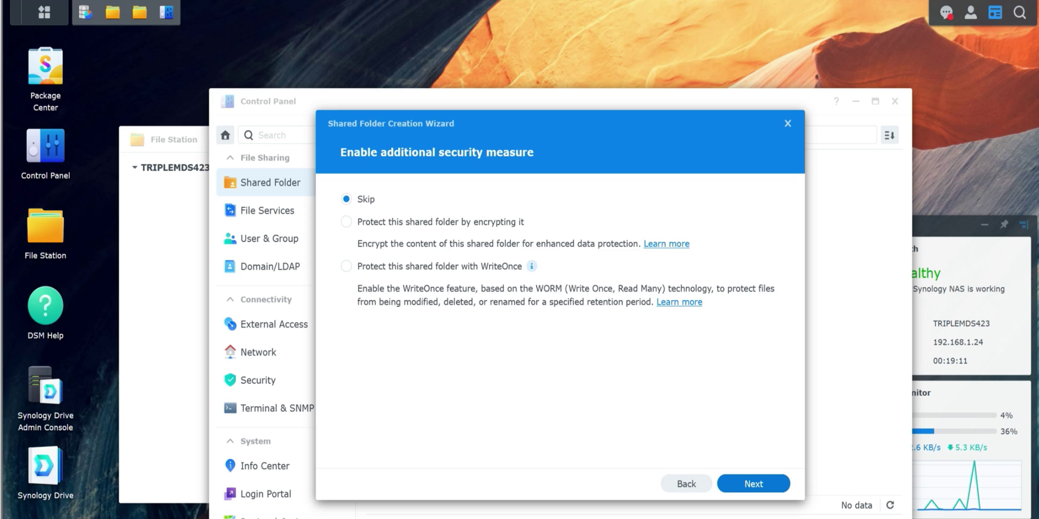
# Skip additional security for the shared folder, give it a 10 TB quota with data checksum off, and confirm its settings
pyautogui.click(753, 484)
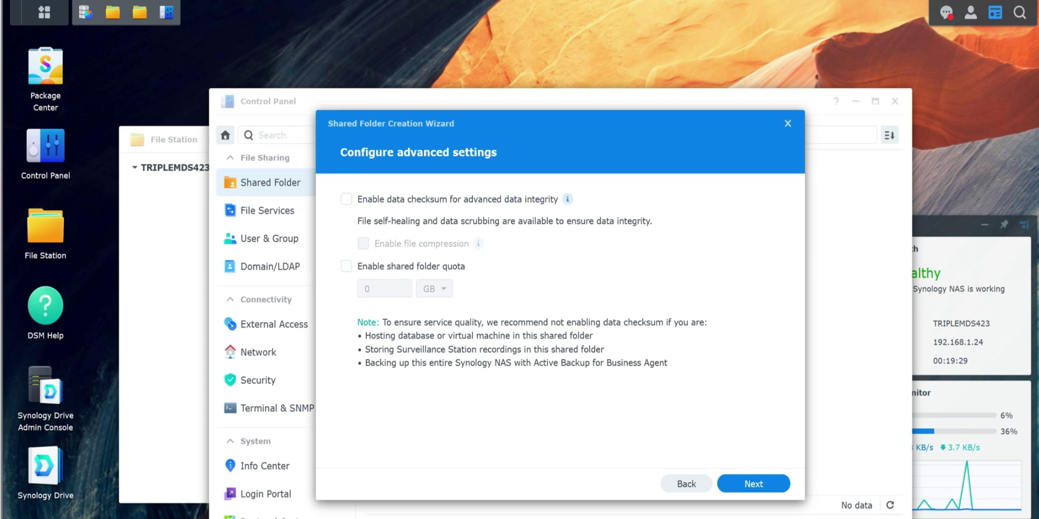
pyautogui.moveTo(568, 199)
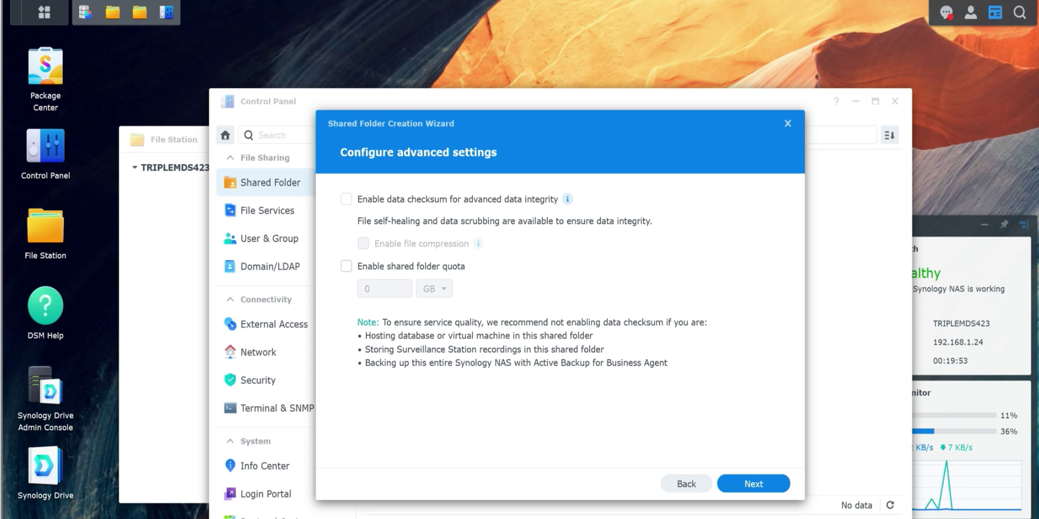
pyautogui.click(346, 266)
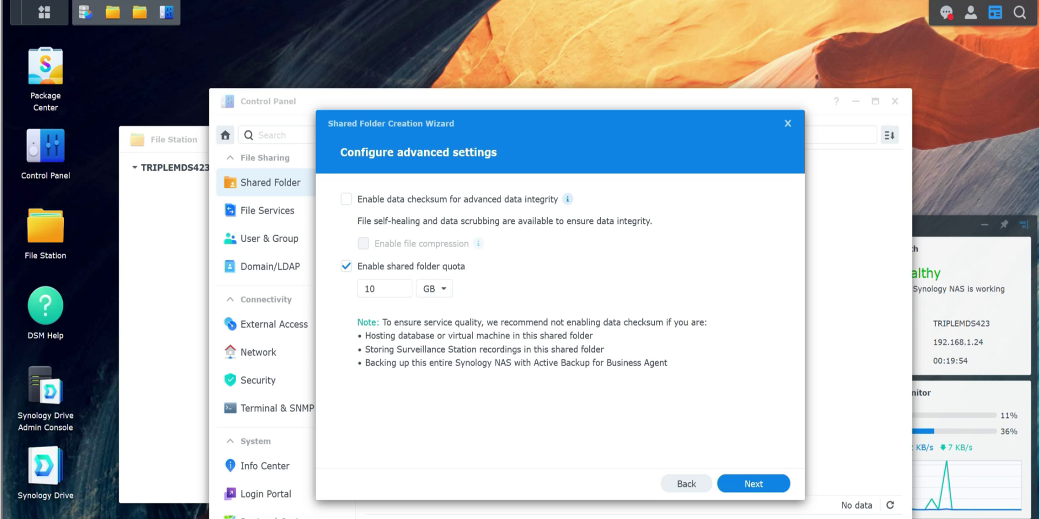
pyautogui.click(385, 288)
pyautogui.click(434, 288)
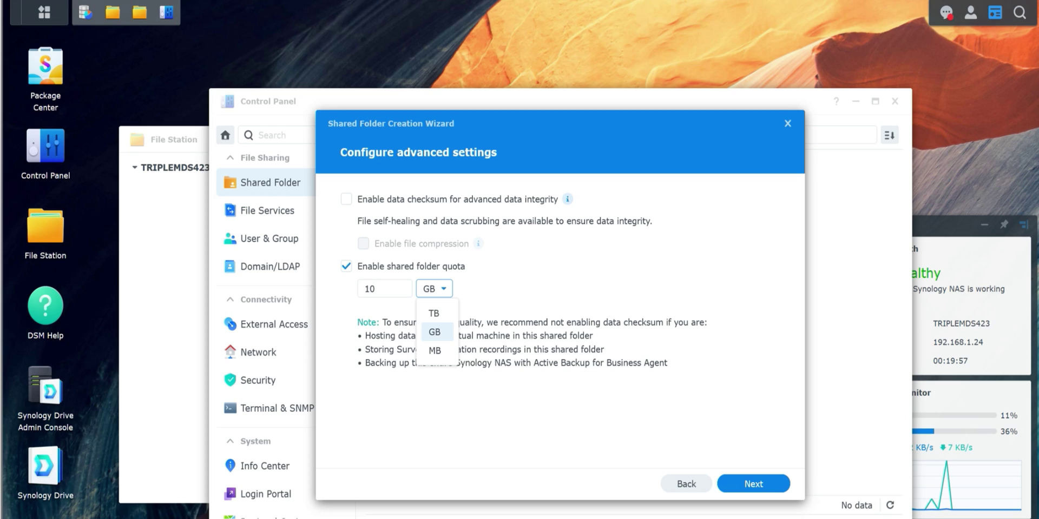
pyautogui.press('Up')
pyautogui.press('Return')
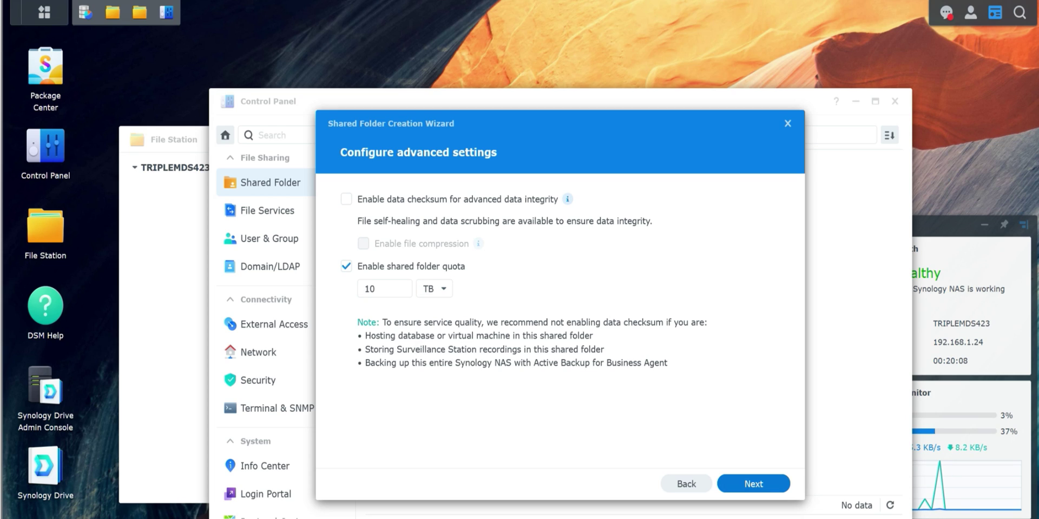
pyautogui.click(753, 484)
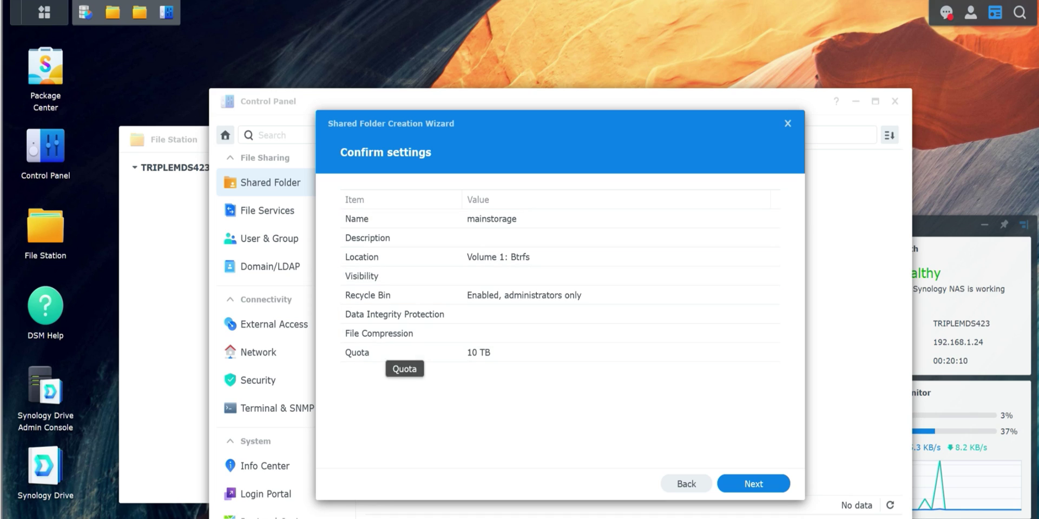
pyautogui.click(753, 484)
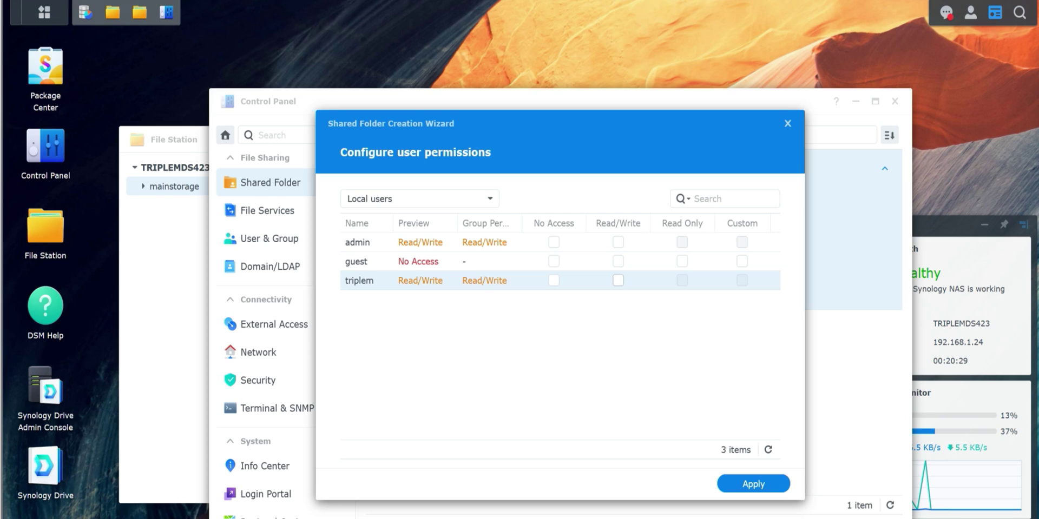
# Grant the local user triplem Read/Write permission on the mainstorage shared folder and apply the permissions
pyautogui.click(618, 281)
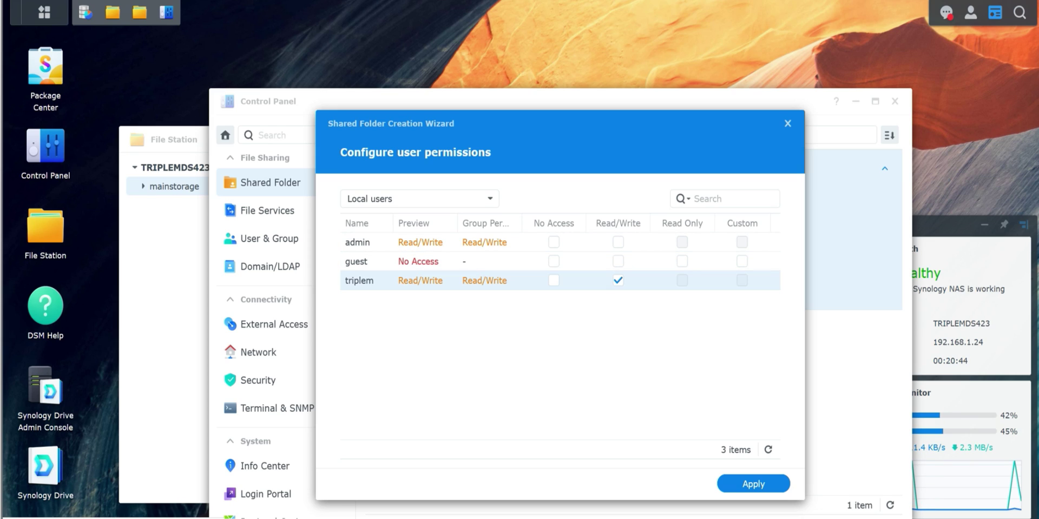
pyautogui.click(419, 199)
pyautogui.press('Escape')
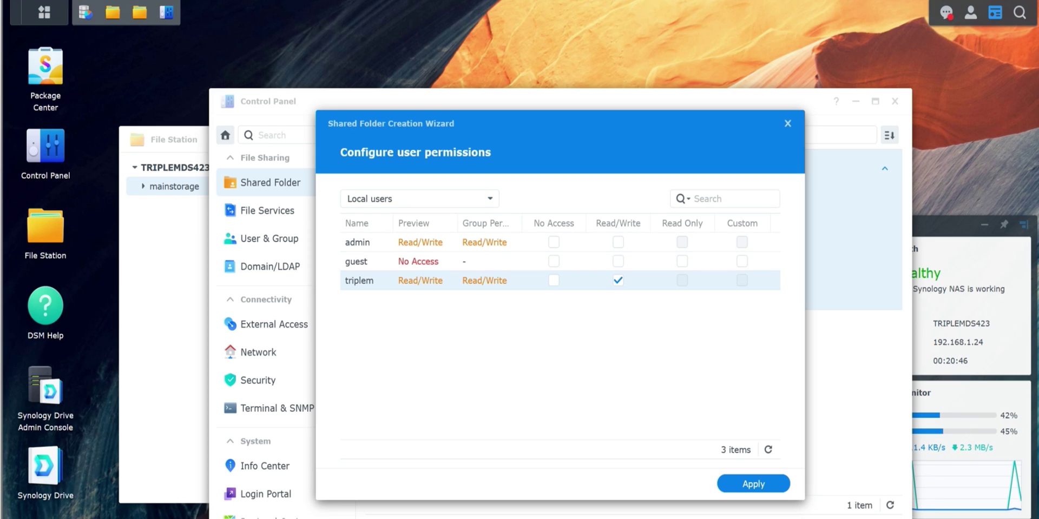
pyautogui.click(419, 198)
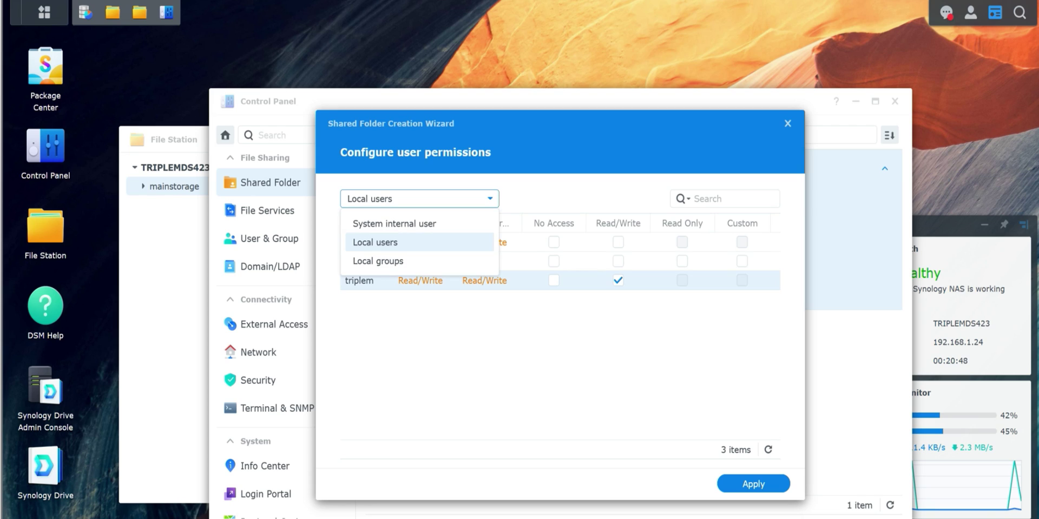
pyautogui.press('Escape')
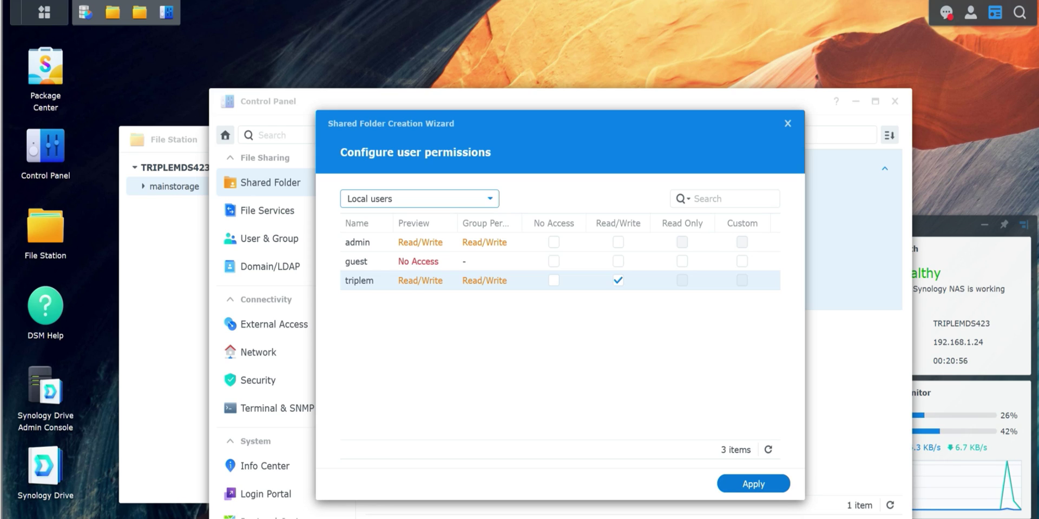
pyautogui.click(752, 484)
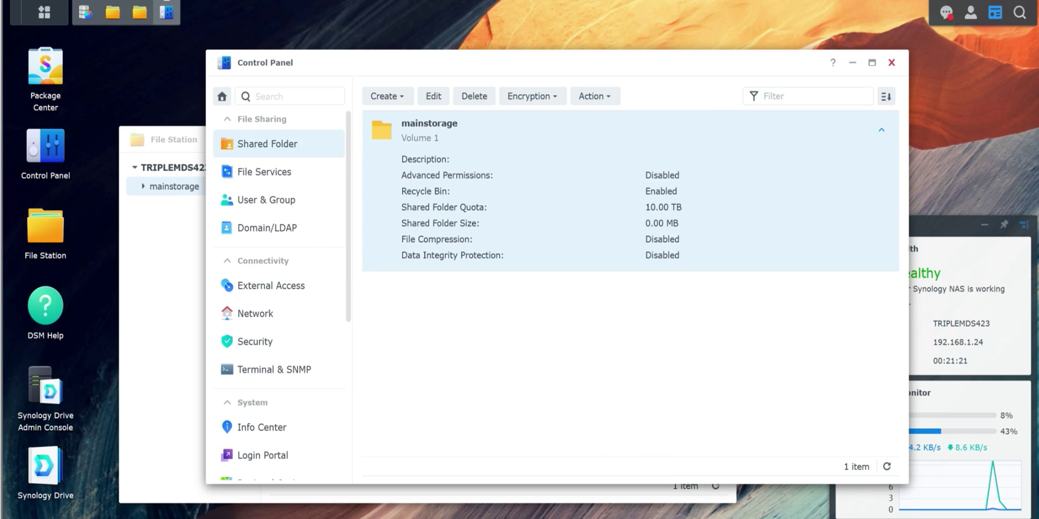
# Close Control Panel and check the actions available for the mainstorage folder in File Station
pyautogui.click(892, 62)
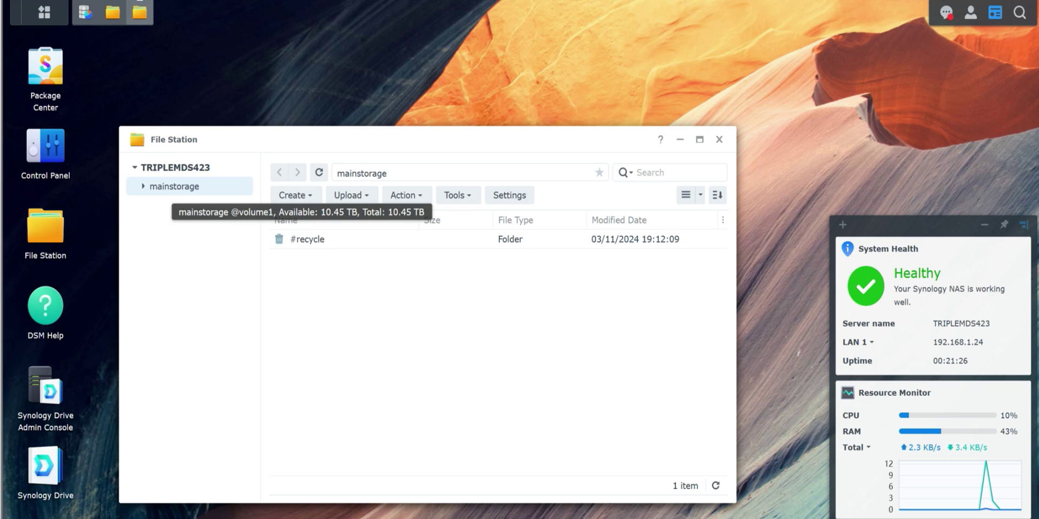
pyautogui.rightClick(157, 187)
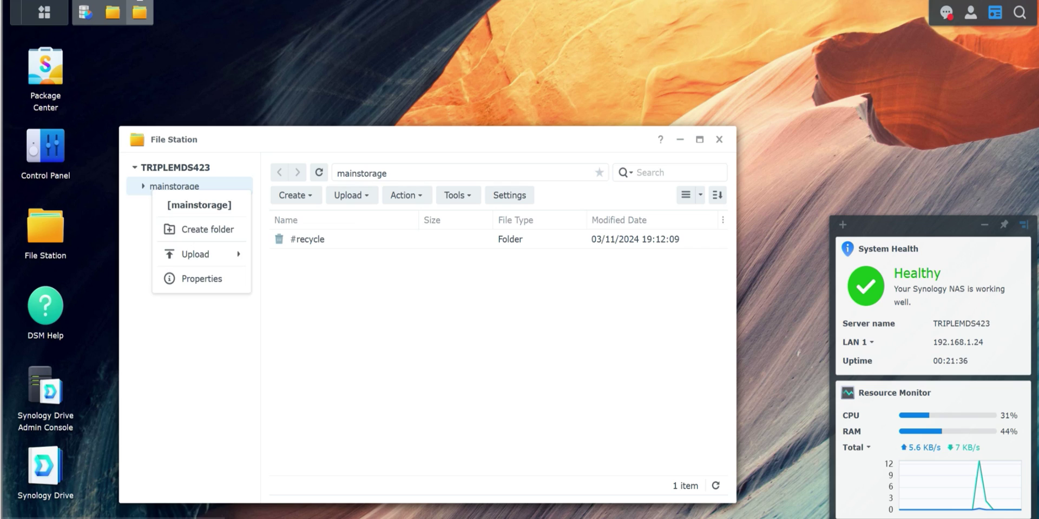
pyautogui.press('Escape')
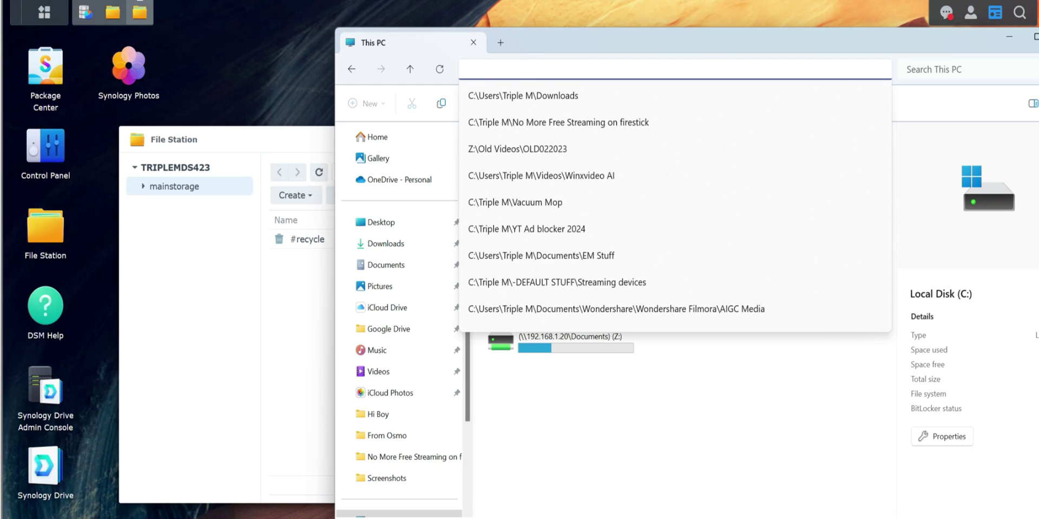
# Switch to Windows File Explorer and open the NAS's network path \\192.168.1.24
pyautogui.write('\\\\')
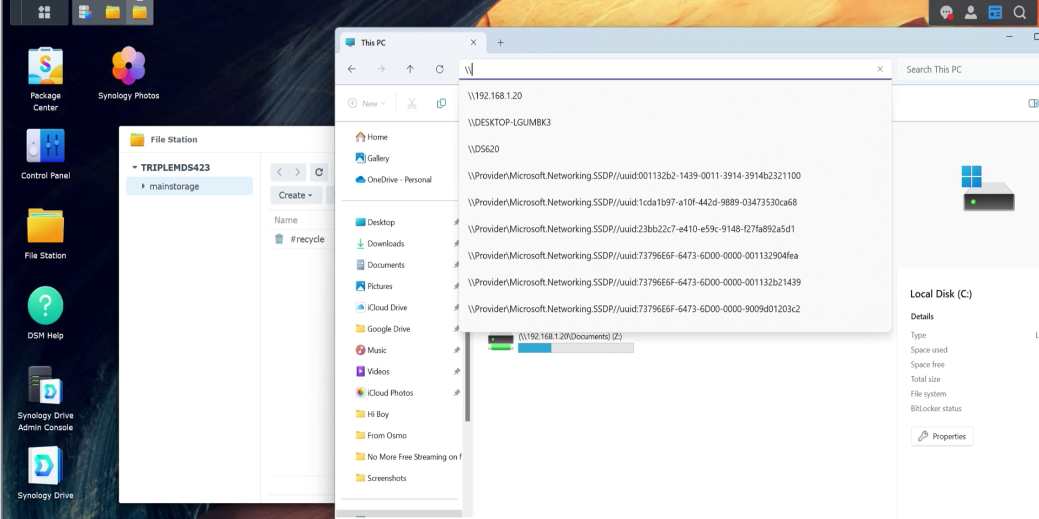
pyautogui.write('192.168.1.')
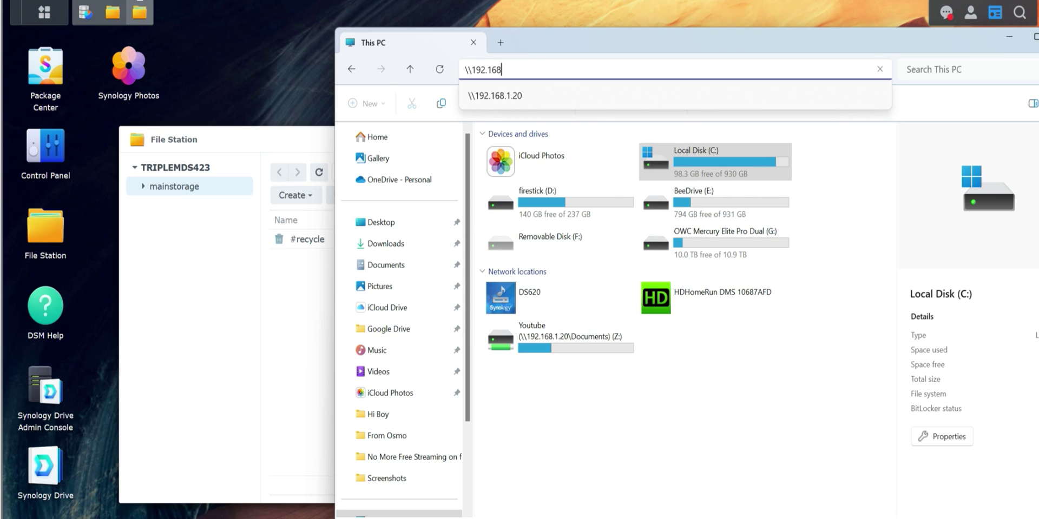
pyautogui.write('24')
pyautogui.press('Return')
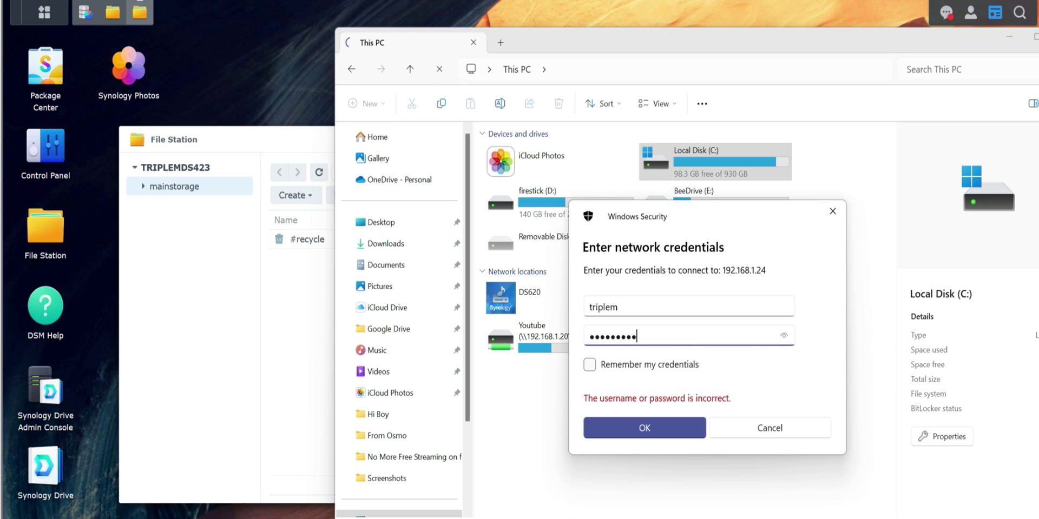
# Connect to the NAS with the account username and password and copy test.bmp into its mainstorage network folder
pyautogui.press('Return')
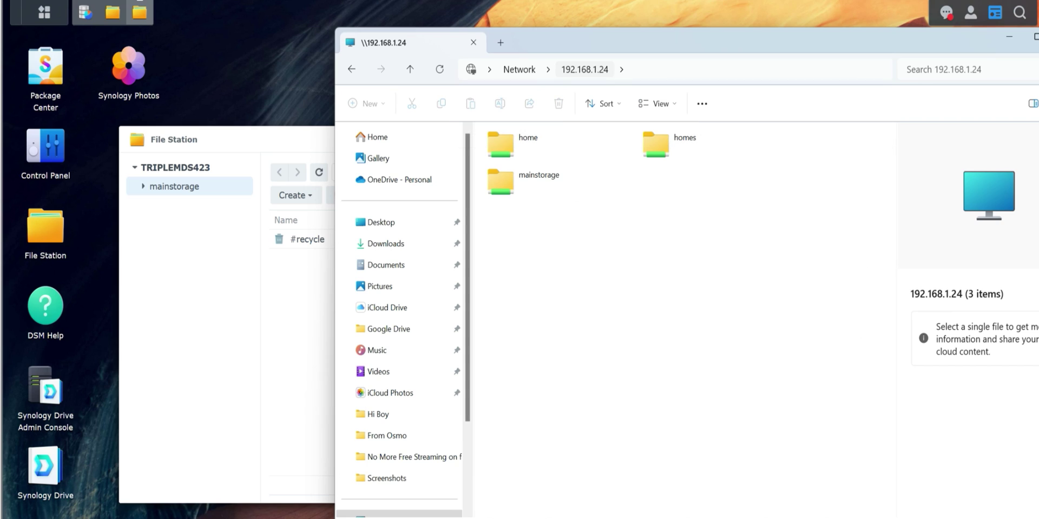
pyautogui.doubleClick(538, 179)
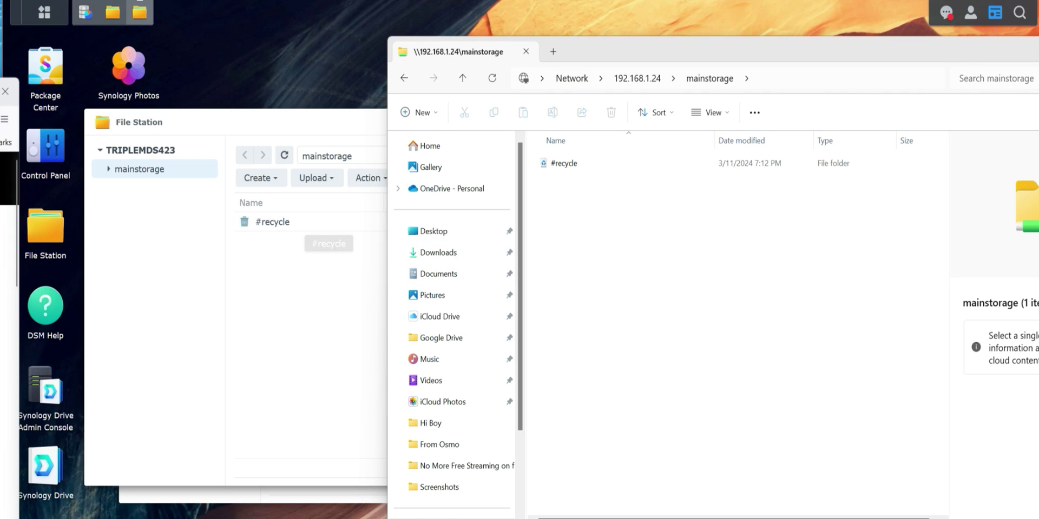
pyautogui.moveTo(8, 222); pyautogui.dragTo(728, 268)
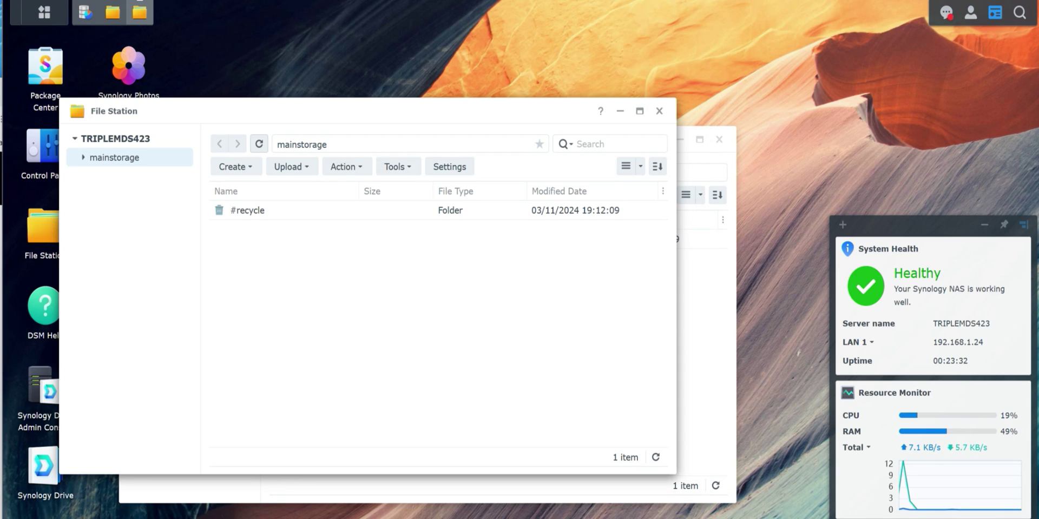
# Refresh File Station to check mainstorage for the copied test.bmp, and close both File Station windows
pyautogui.click(259, 144)
pyautogui.click(114, 195)
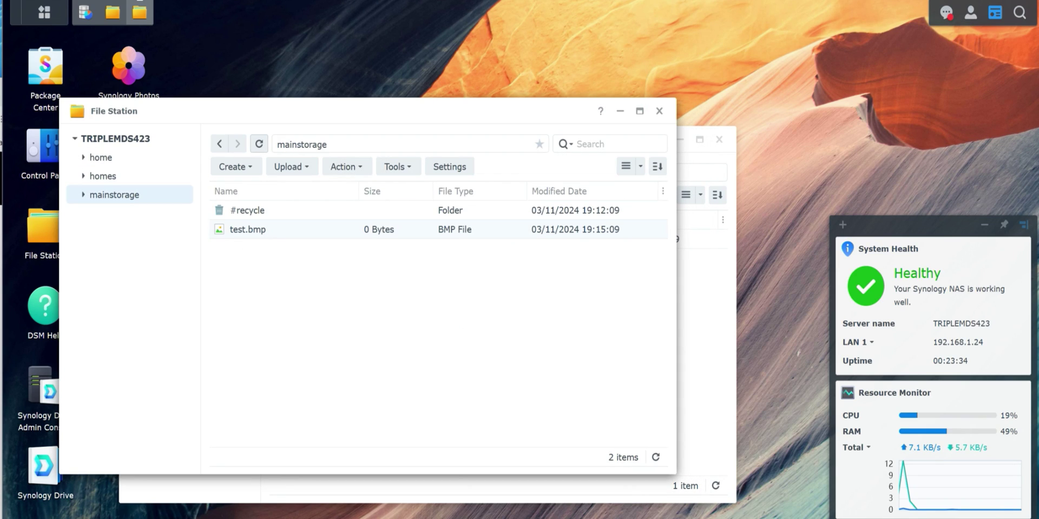
pyautogui.click(659, 110)
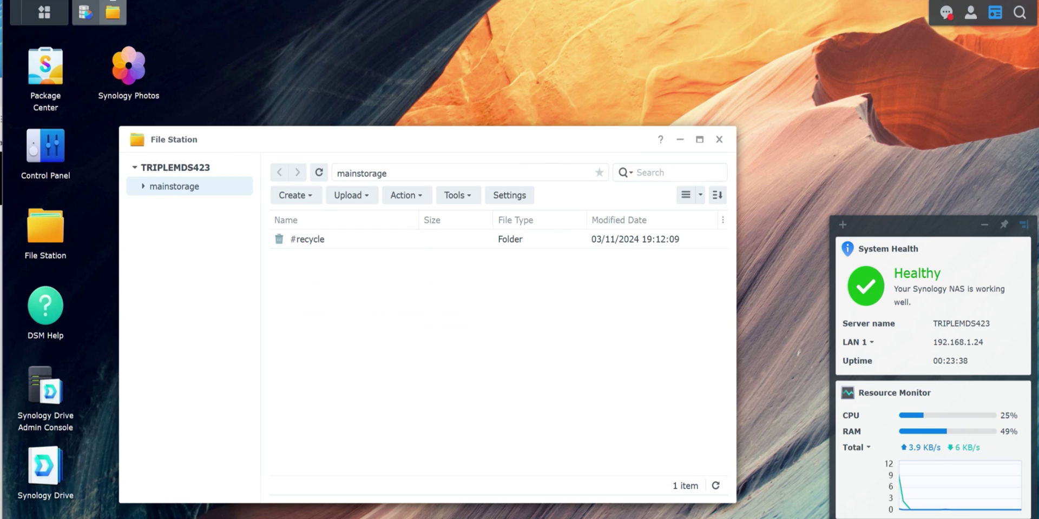
pyautogui.click(720, 140)
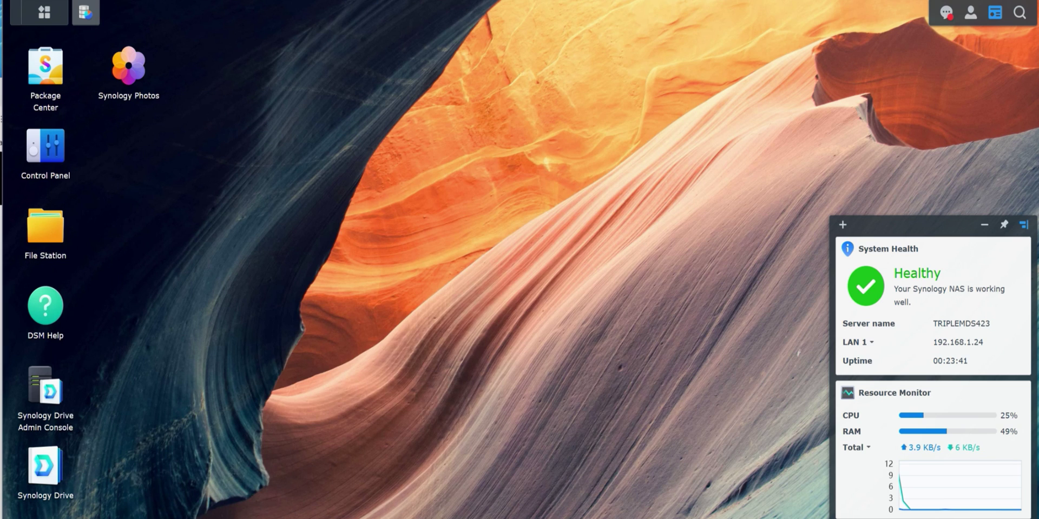